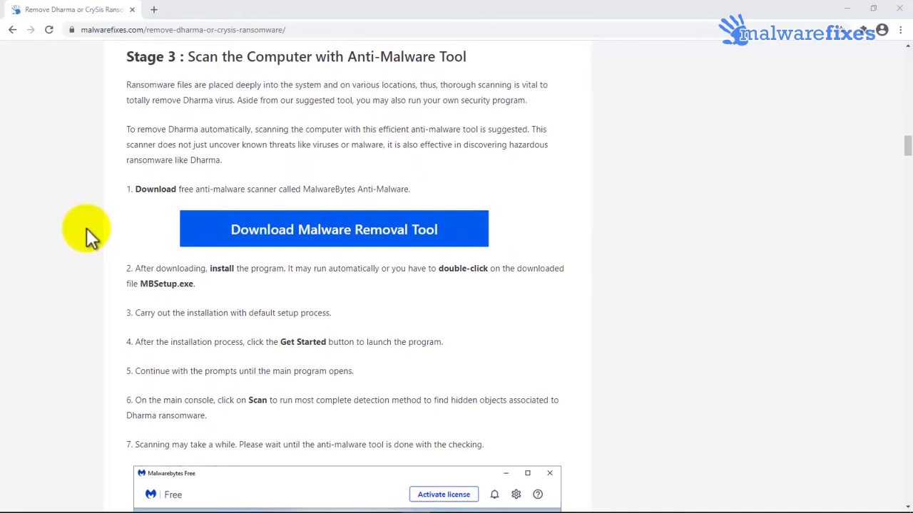
# Download the malware removal tool from the Stage 3 instructions and open the downloaded MBSetup.exe installer
pyautogui.click(317, 248)
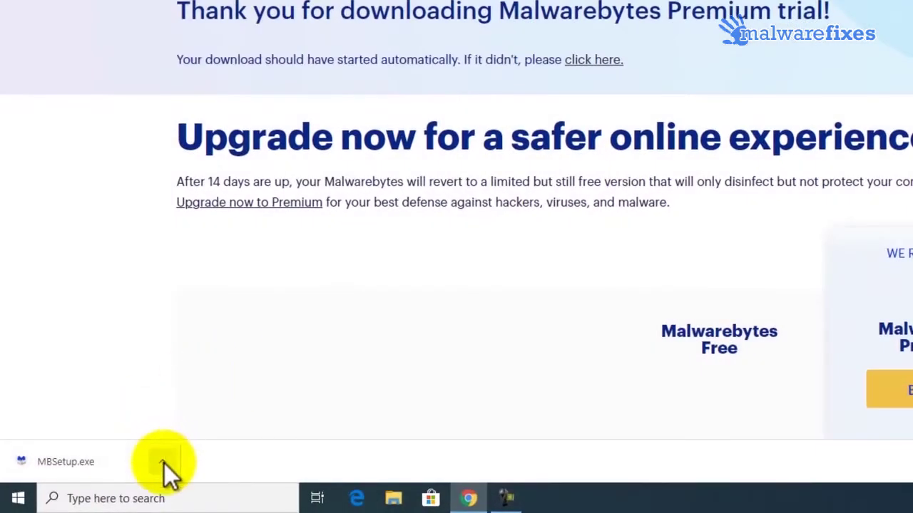
pyautogui.click(164, 464)
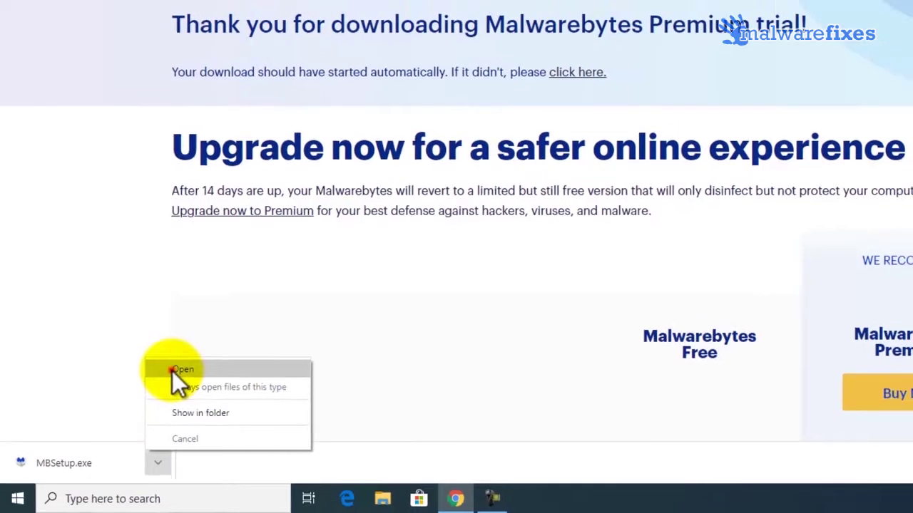
pyautogui.click(184, 366)
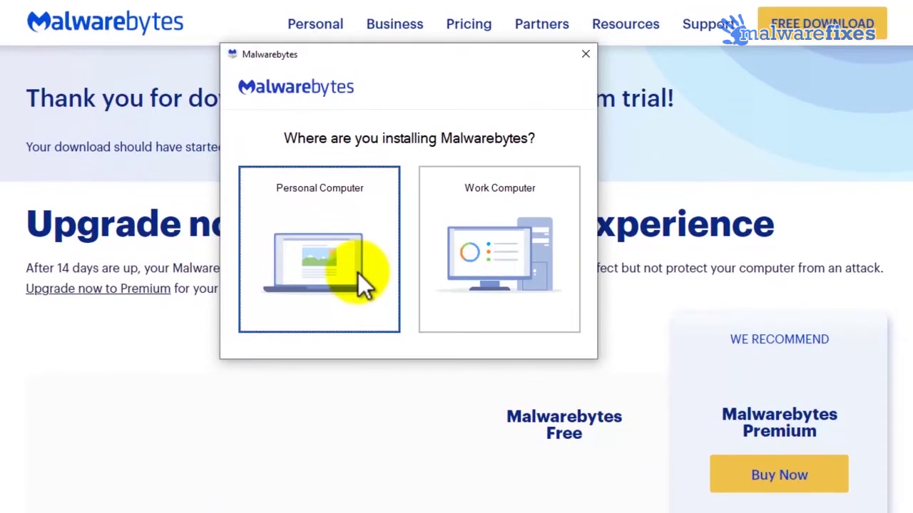
# Install Malwarebytes for a personal computer, skipping the free Browser Guard extension
pyautogui.click(358, 273)
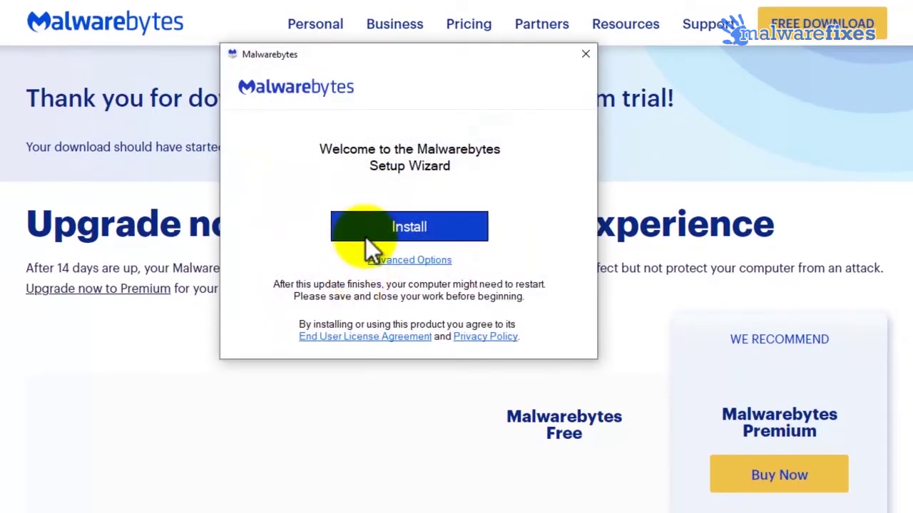
pyautogui.click(365, 238)
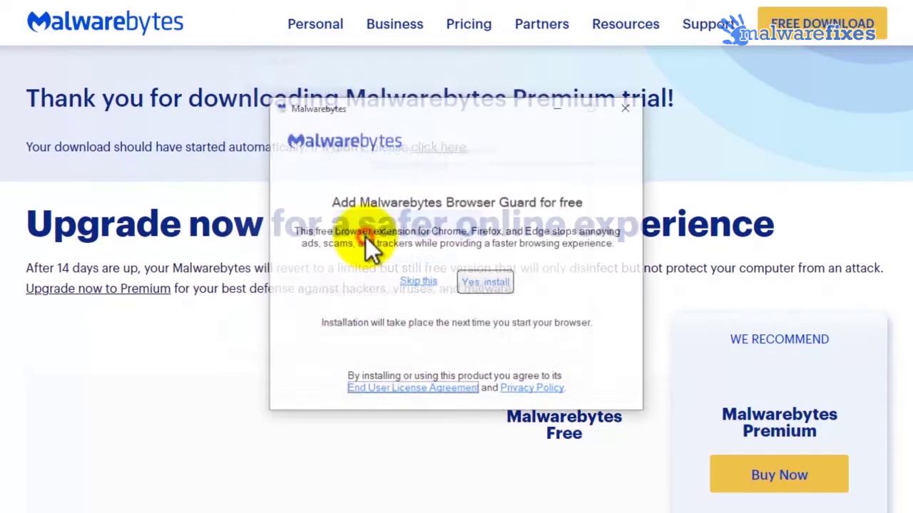
pyautogui.click(410, 283)
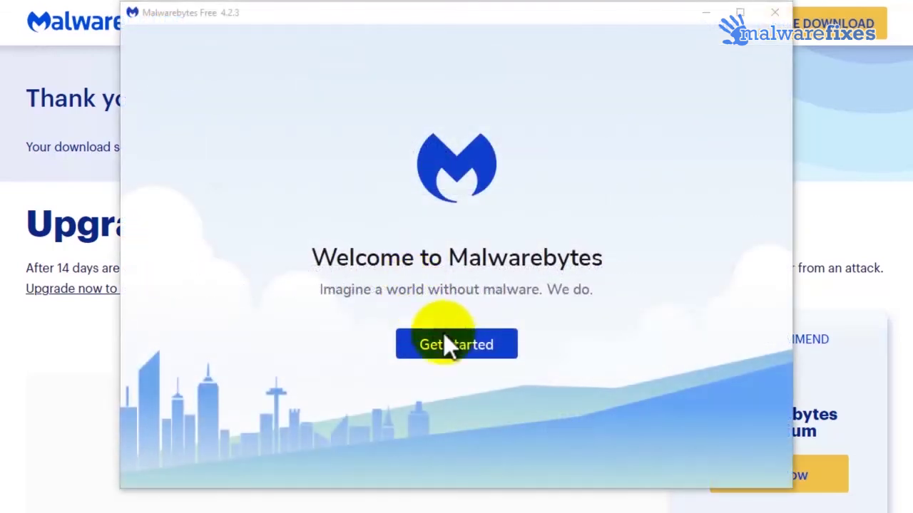
# Start the free 14-day Premium trial without buying or giving an email, and close the Malwarebytes and browser windows
pyautogui.click(450, 344)
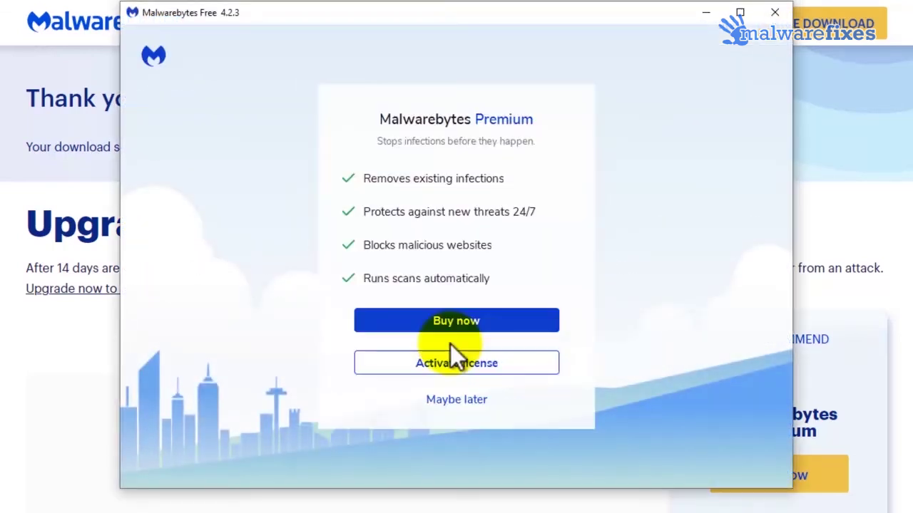
pyautogui.click(456, 399)
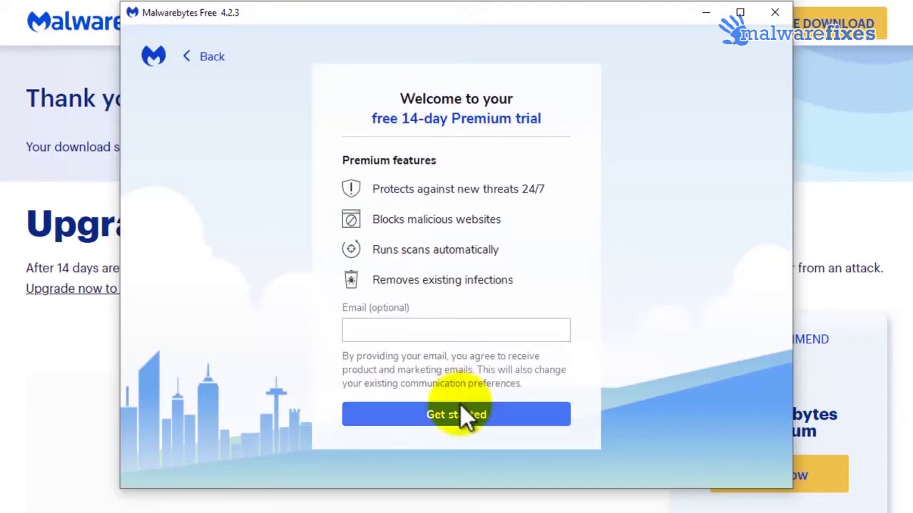
pyautogui.click(459, 415)
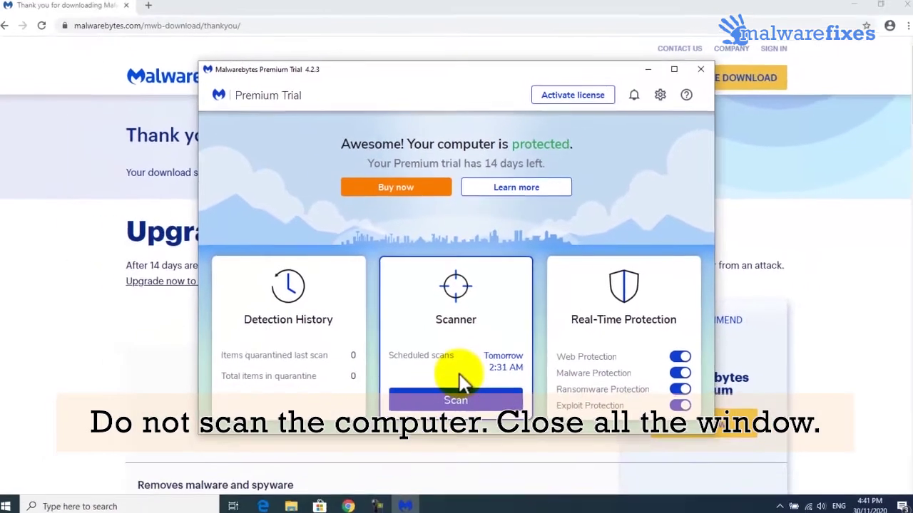
pyautogui.click(695, 75)
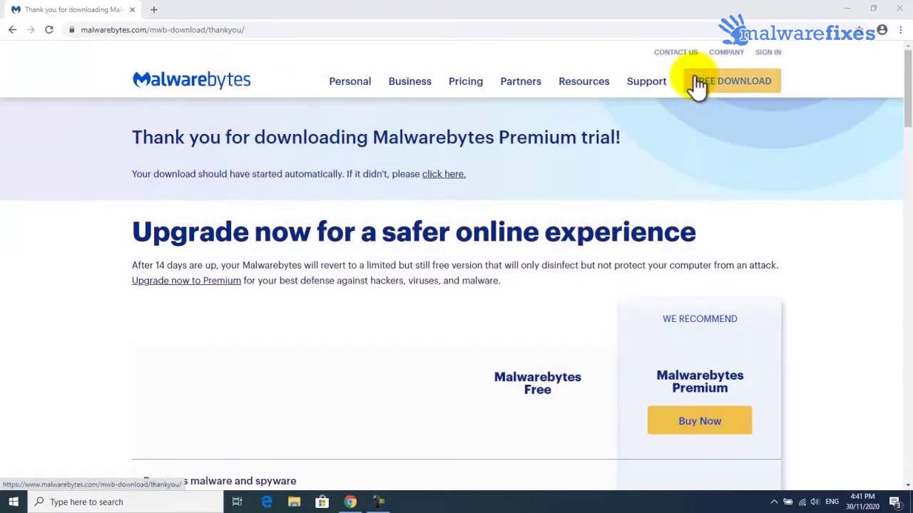
pyautogui.click(897, 13)
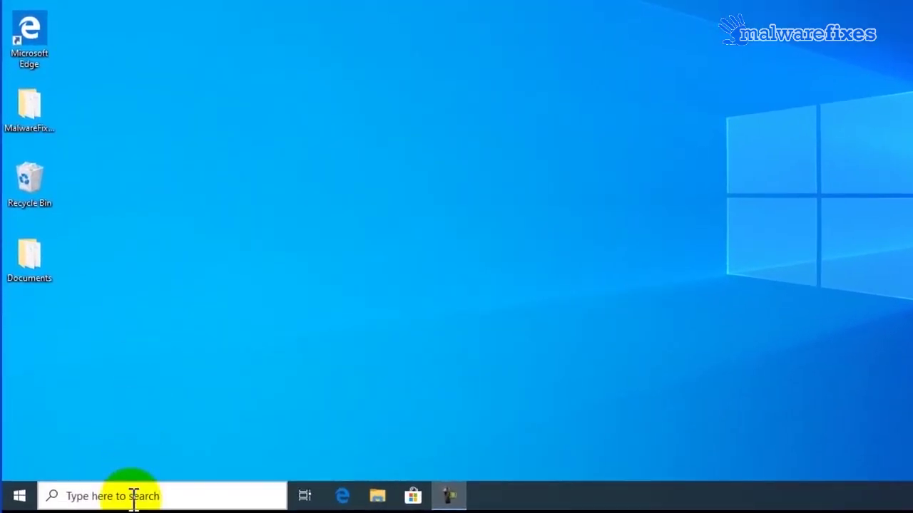
# Search Windows for "system protection" and open the Create a restore point settings
pyautogui.click(132, 496)
pyautogui.write('s')
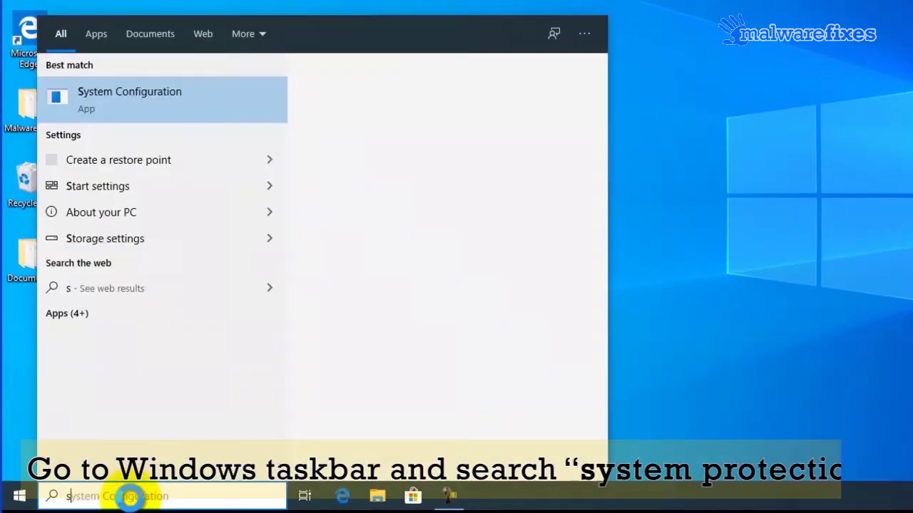
pyautogui.write('ystem protection')
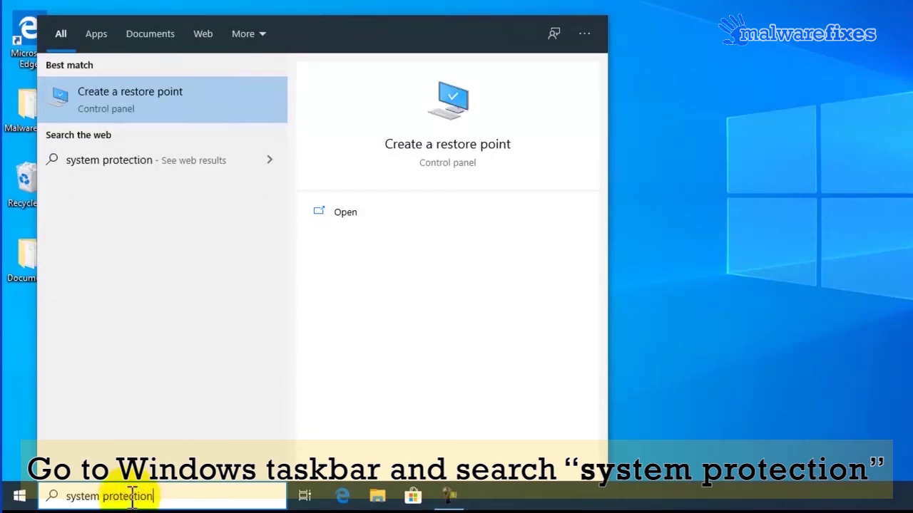
pyautogui.click(176, 96)
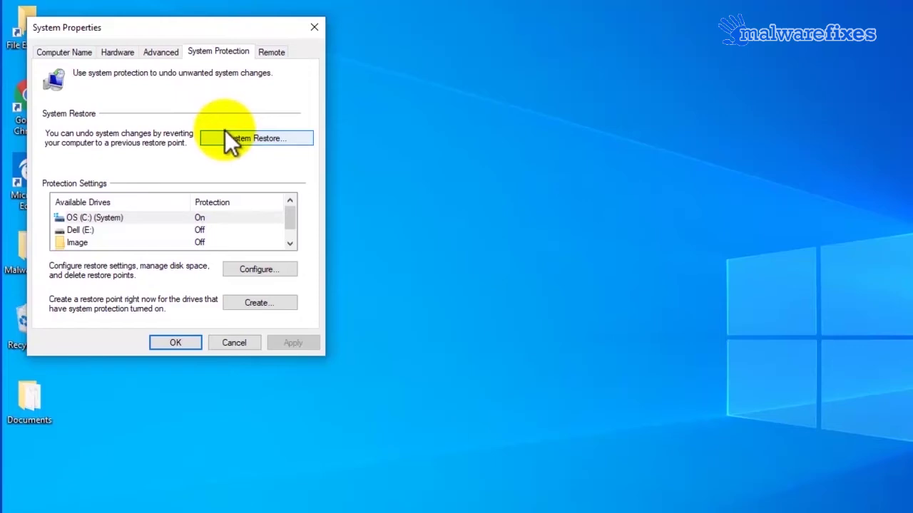
# Disable system protection for the OS (C:) drive and confirm turning it off
pyautogui.click(121, 217)
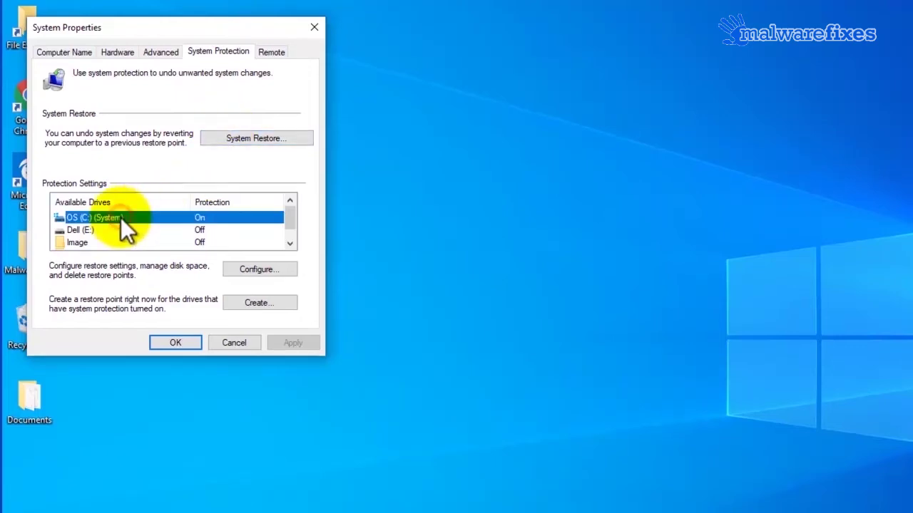
pyautogui.click(252, 268)
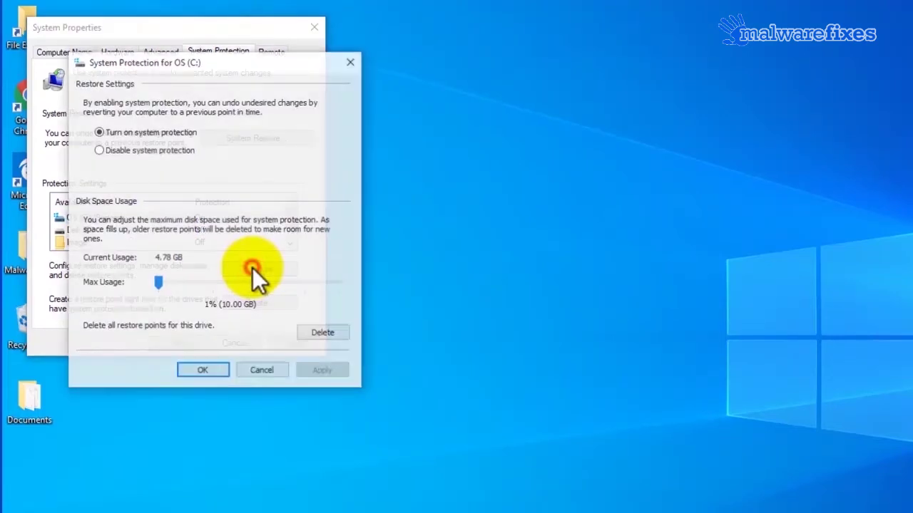
pyautogui.click(99, 150)
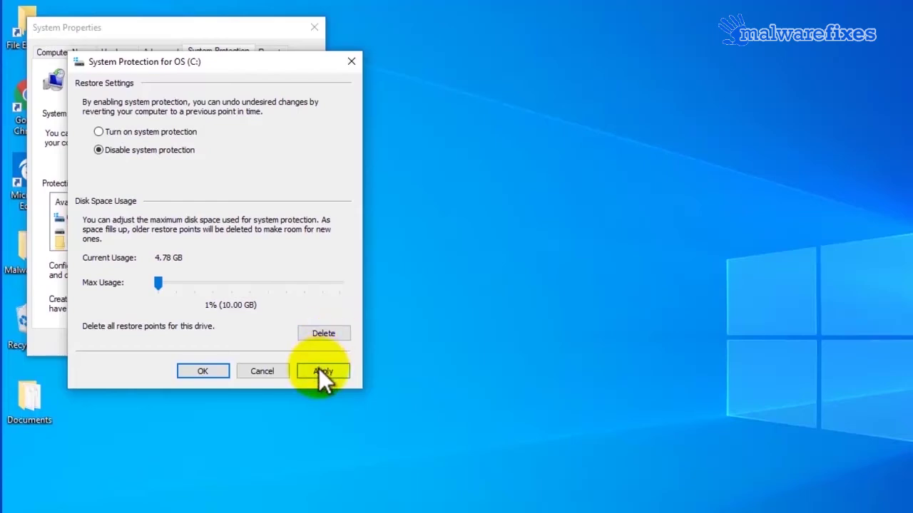
pyautogui.click(203, 371)
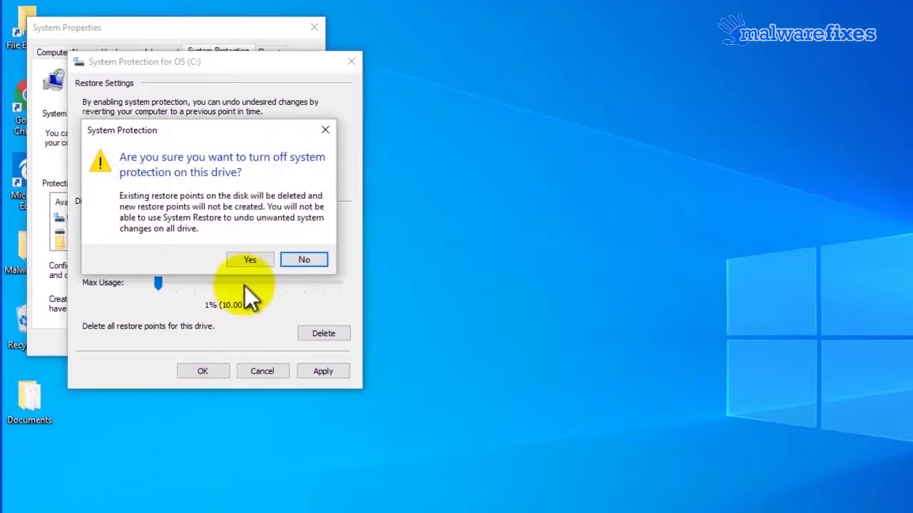
pyautogui.click(246, 263)
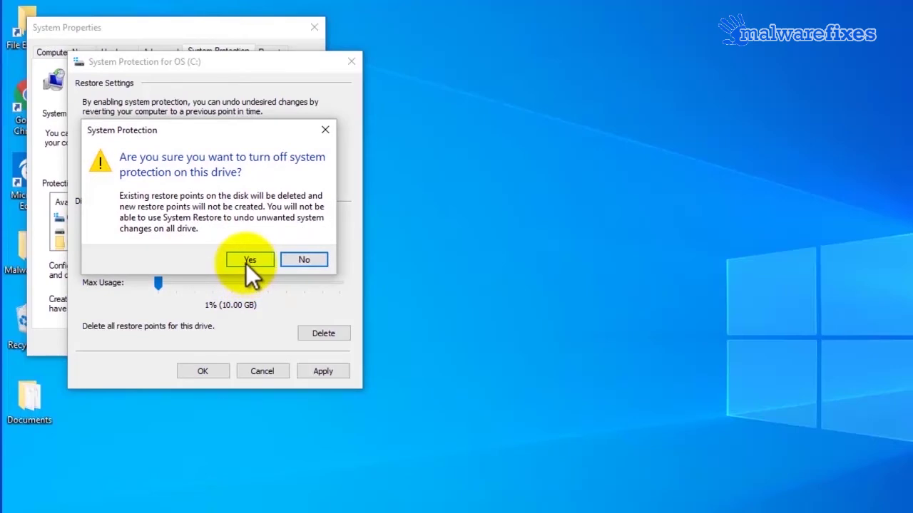
pyautogui.click(246, 264)
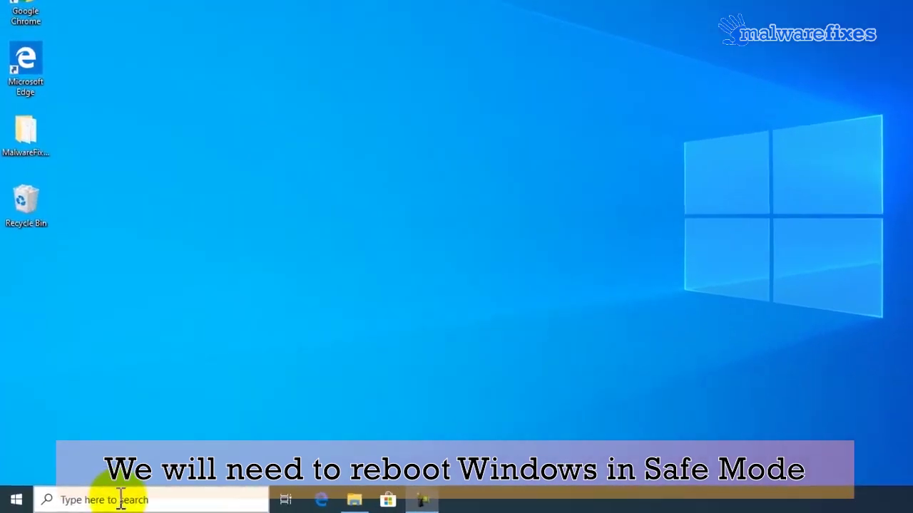
# Search Windows for "mscofig" and open System Configuration
pyautogui.click(121, 499)
pyautogui.write('mscofig')
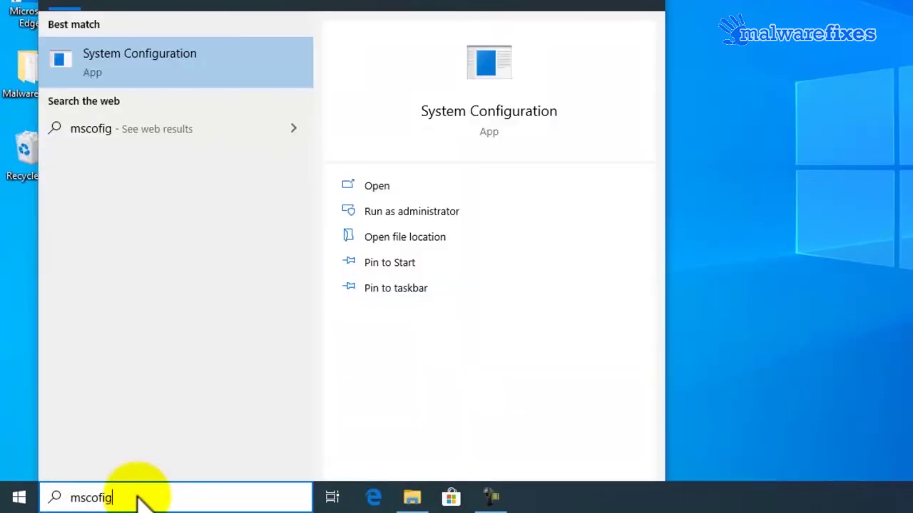
pyautogui.click(158, 71)
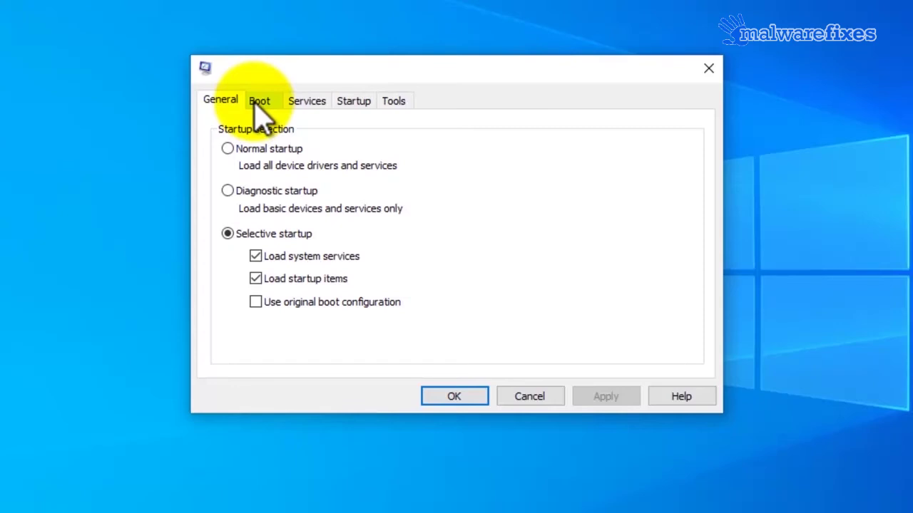
# Enable Safe boot with the Minimal option in the boot settings, then apply and accept the configuration
pyautogui.click(259, 103)
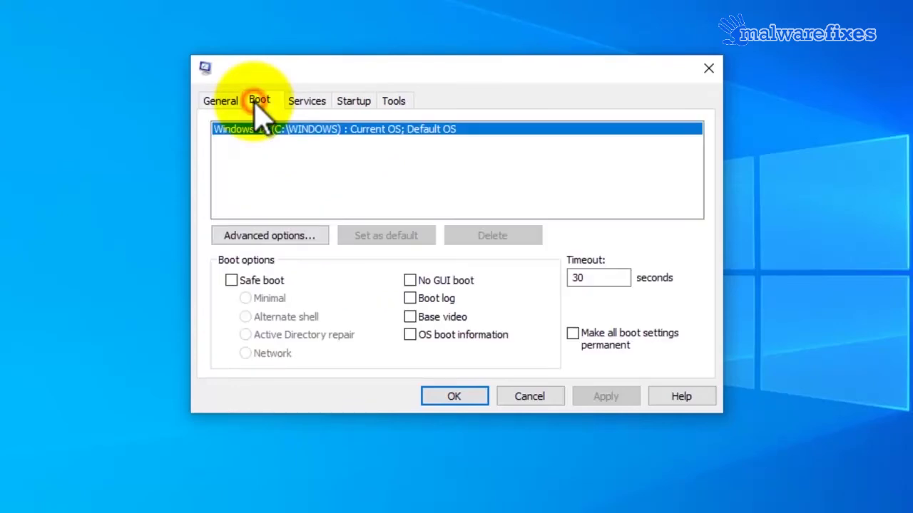
pyautogui.click(231, 281)
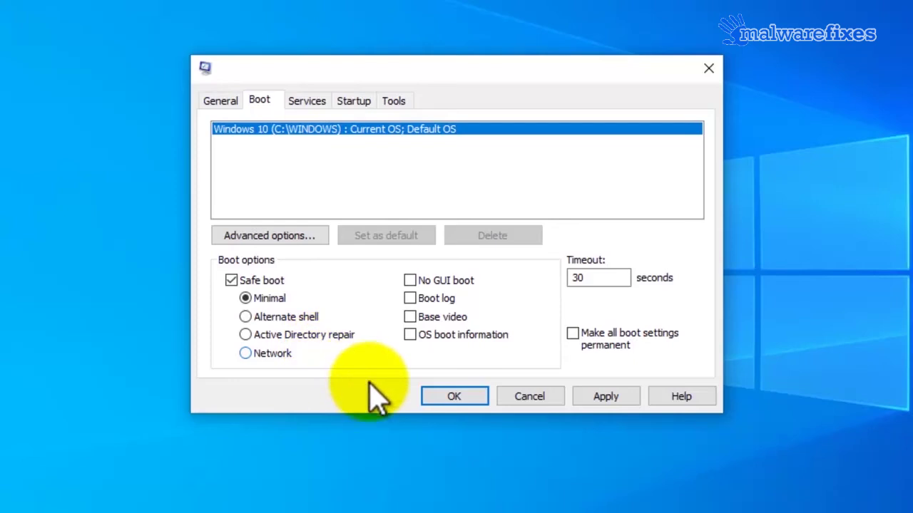
pyautogui.click(613, 401)
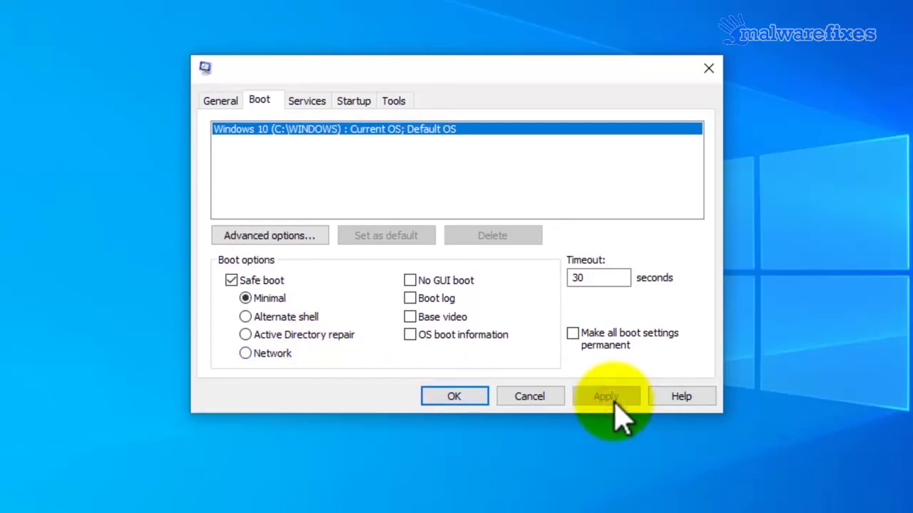
pyautogui.click(453, 402)
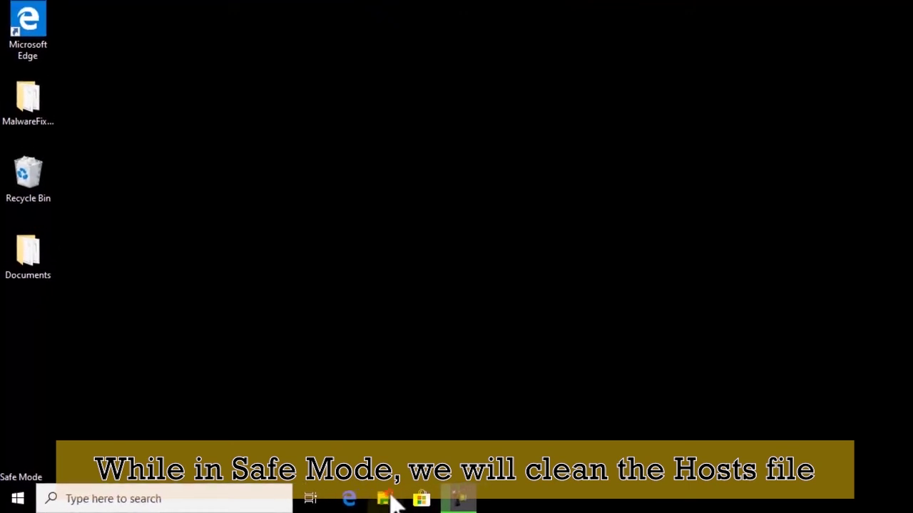
# Open File Explorer and browse to the folder C:\Windows\System32\drivers\etc
pyautogui.click(395, 503)
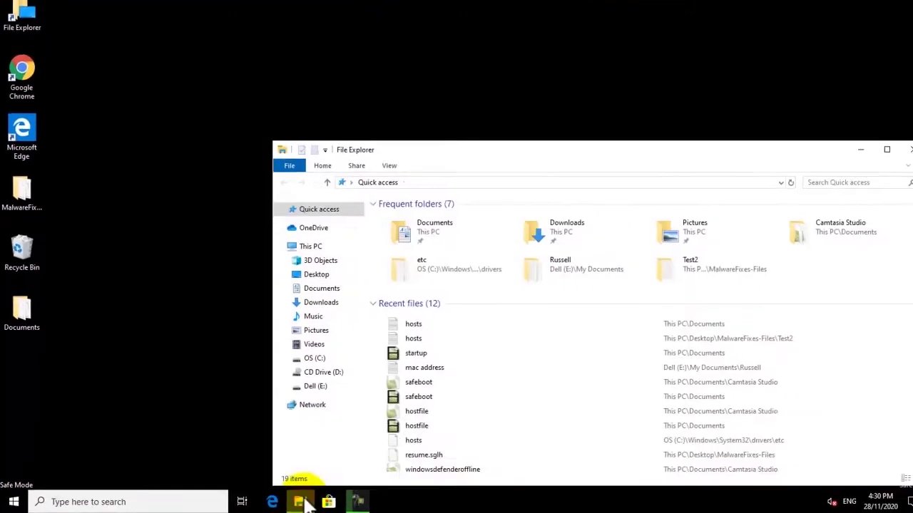
pyautogui.moveTo(652, 59); pyautogui.dragTo(455, 0)
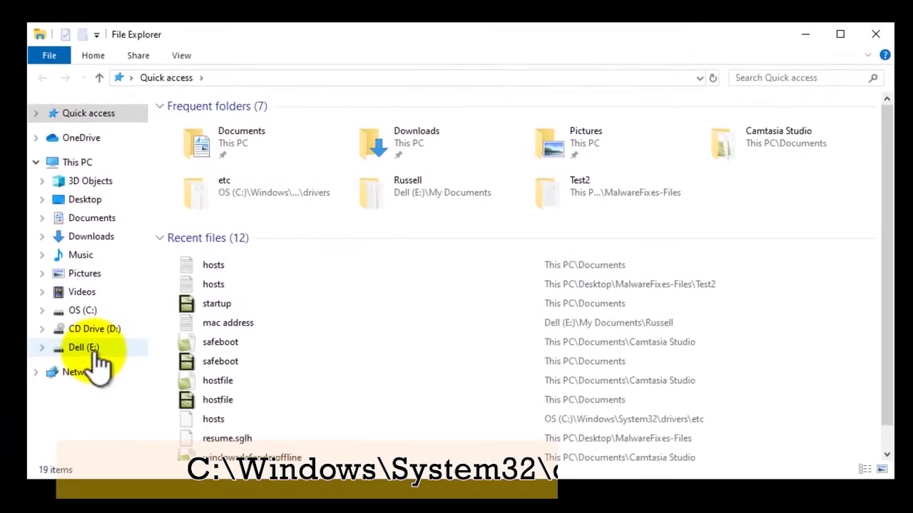
pyautogui.click(84, 313)
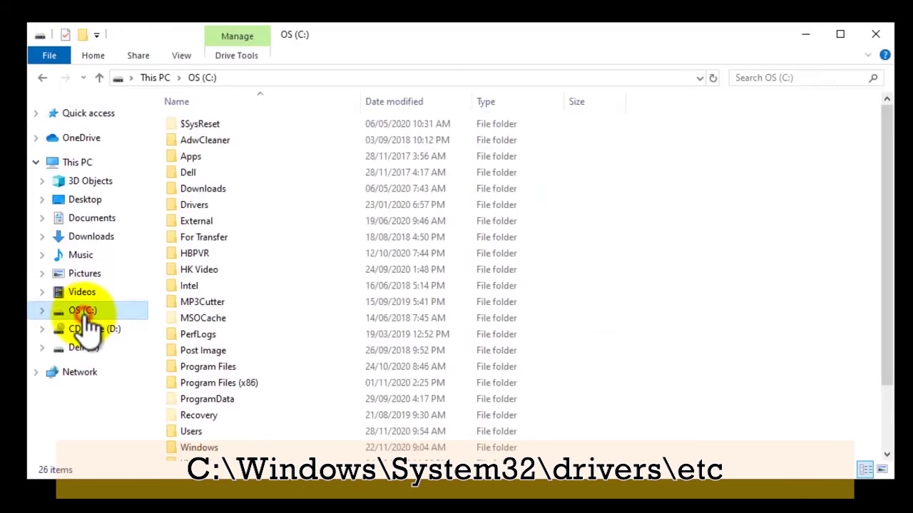
pyautogui.scroll(-2, 246, 367)
pyautogui.doubleClick(207, 373)
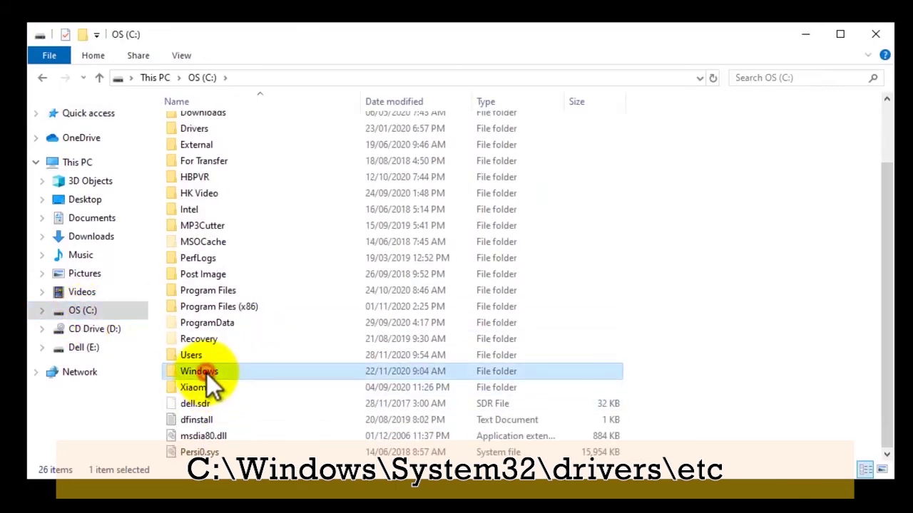
pyautogui.scroll(-20, 245, 289)
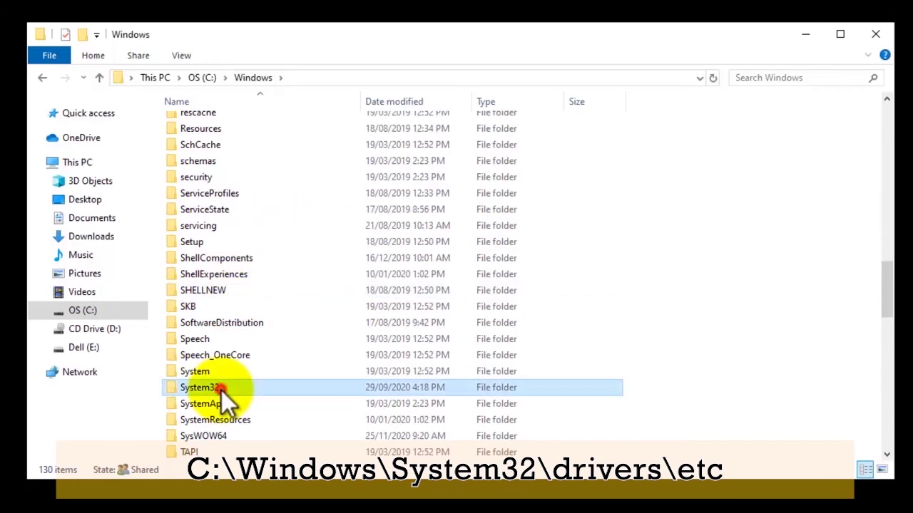
pyautogui.doubleClick(221, 388)
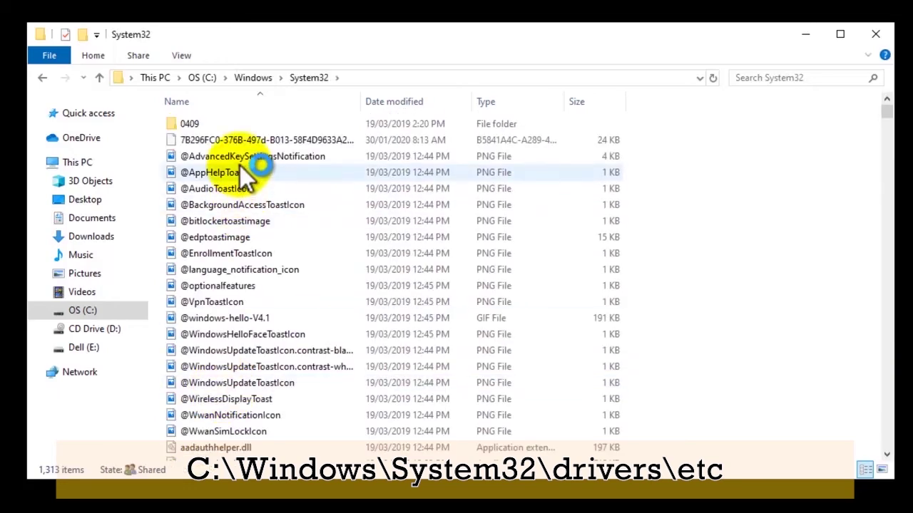
pyautogui.scroll(-7, 240, 165)
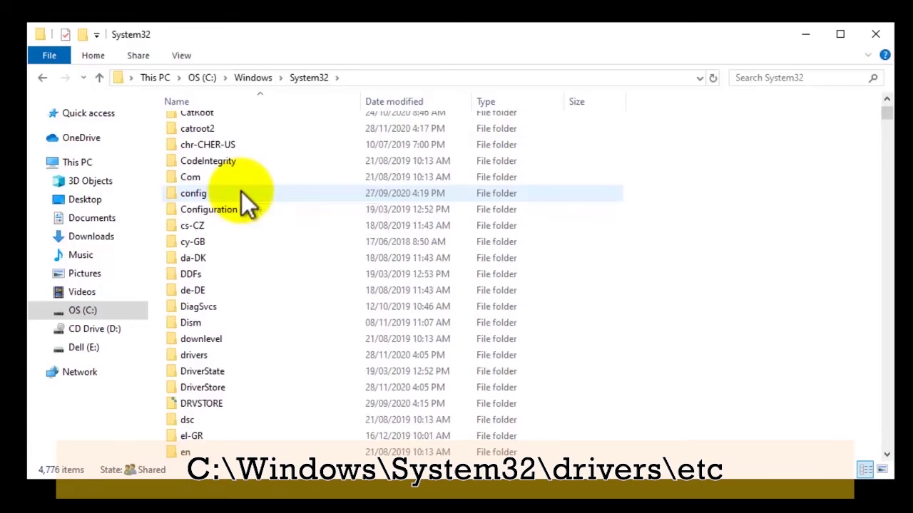
pyautogui.click(199, 355)
pyautogui.doubleClick(201, 355)
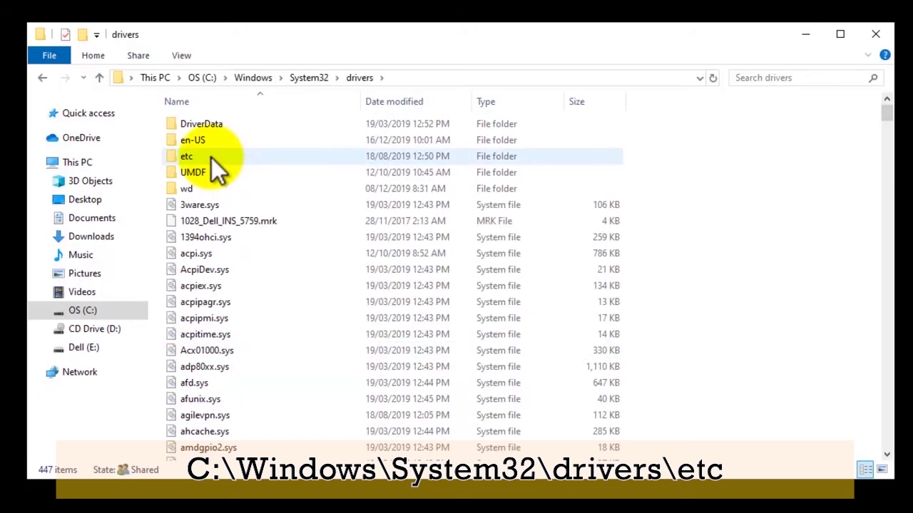
pyautogui.doubleClick(211, 158)
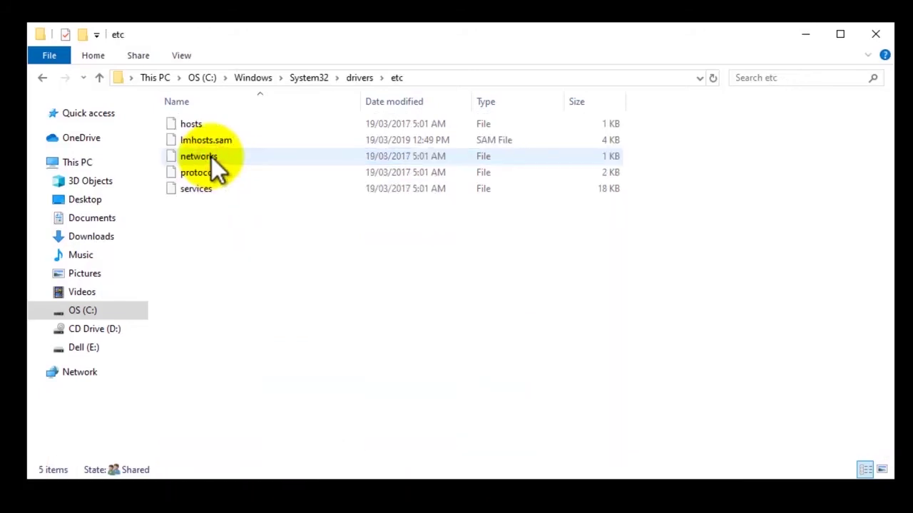
# Open the hosts file from the etc folder in Notepad
pyautogui.click(201, 123)
pyautogui.doubleClick(201, 123)
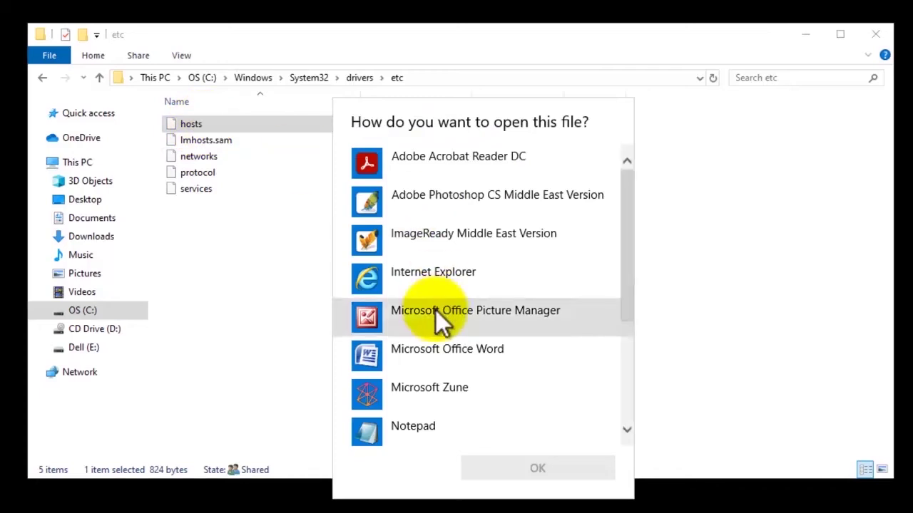
pyautogui.doubleClick(399, 432)
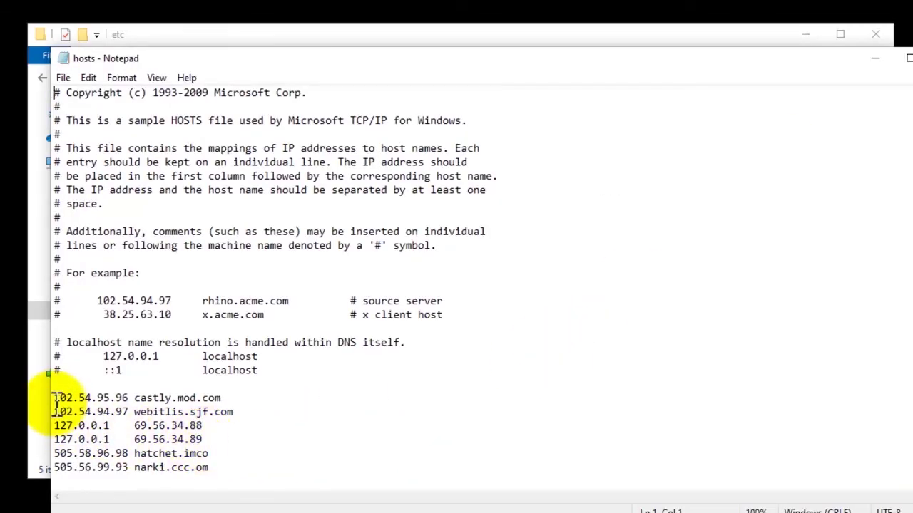
# Delete the host entries from castly.mod.com through narki.ccc.om, save the hosts file, and close it along with the etc folder
pyautogui.moveTo(54, 399); pyautogui.dragTo(240, 472)
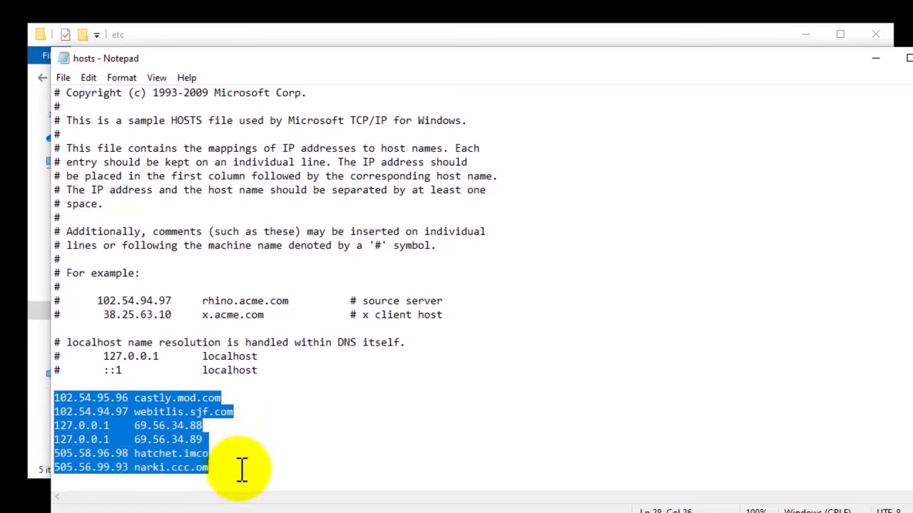
pyautogui.rightClick(178, 435)
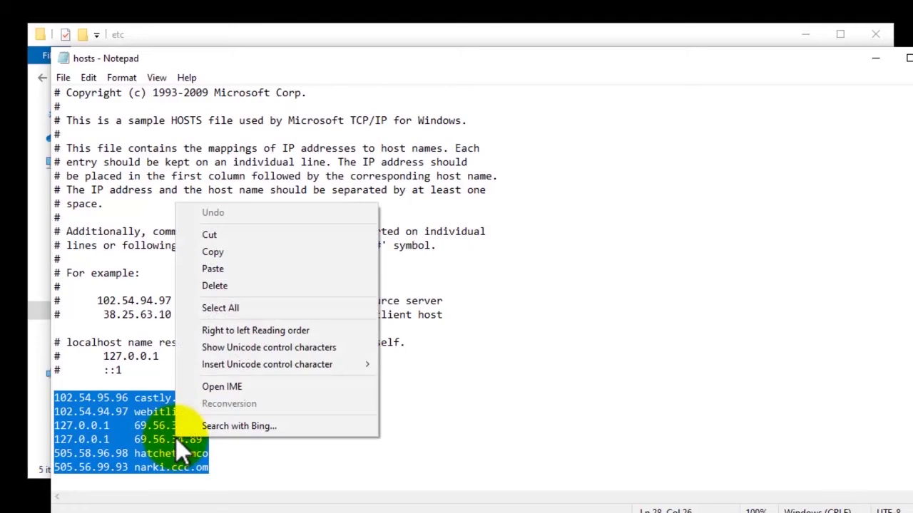
pyautogui.click(202, 286)
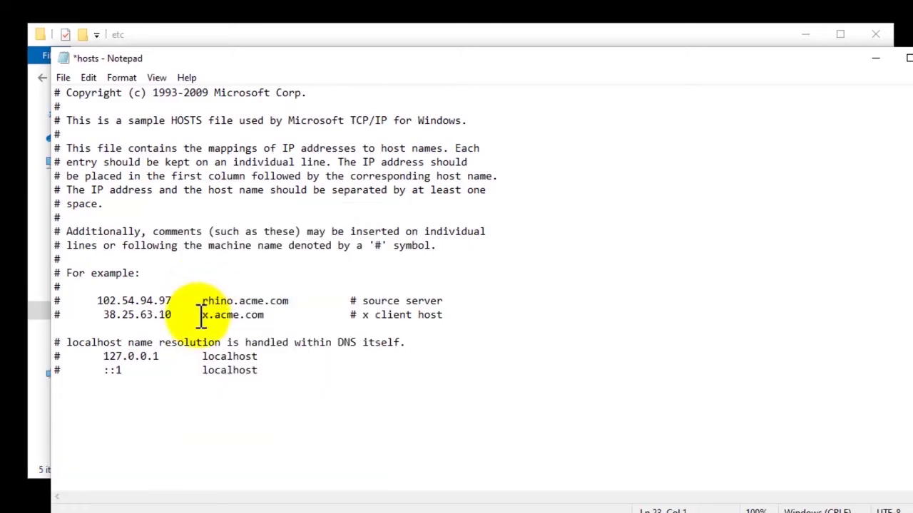
pyautogui.click(68, 84)
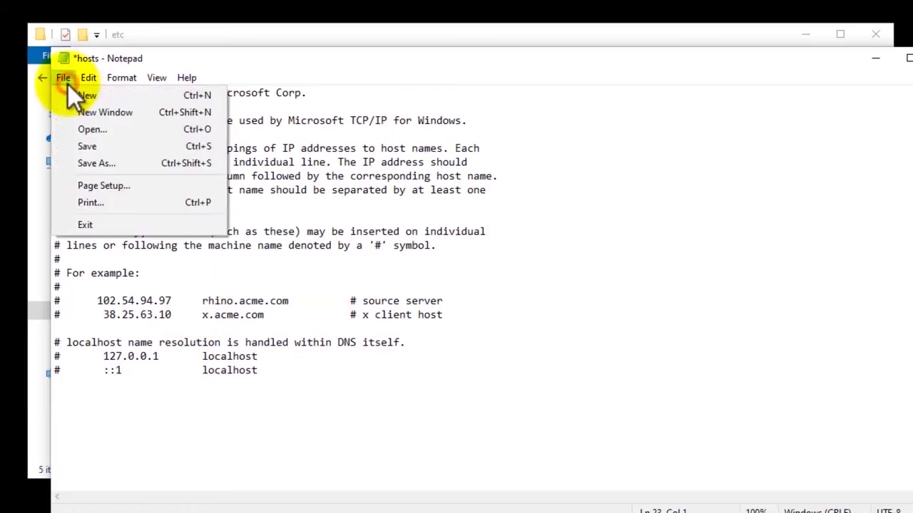
pyautogui.click(97, 147)
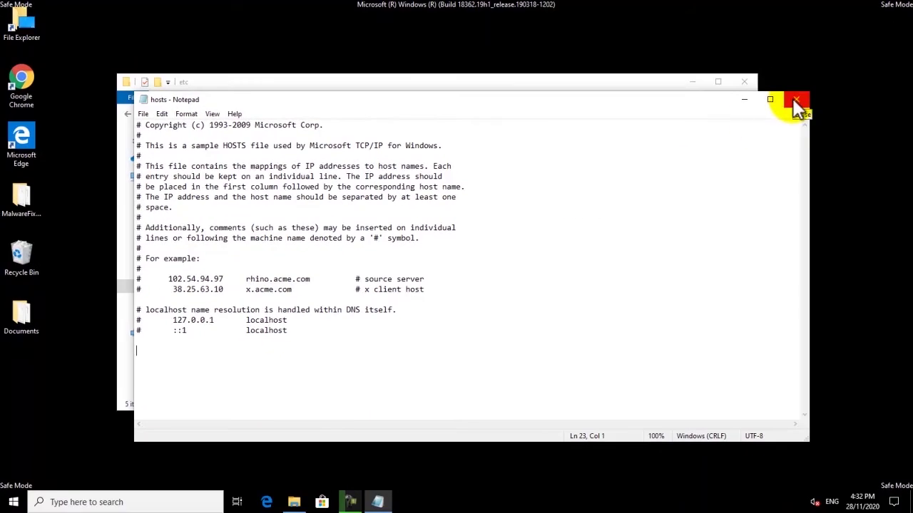
pyautogui.click(793, 100)
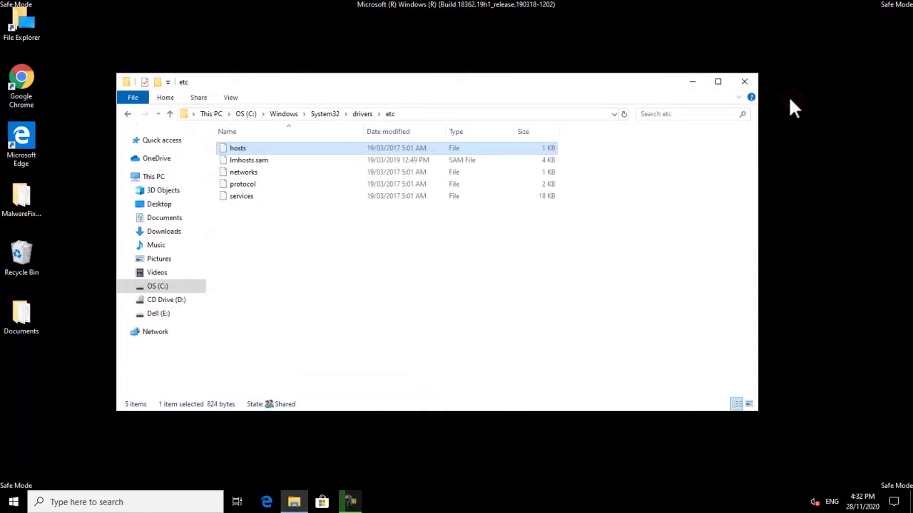
pyautogui.click(747, 85)
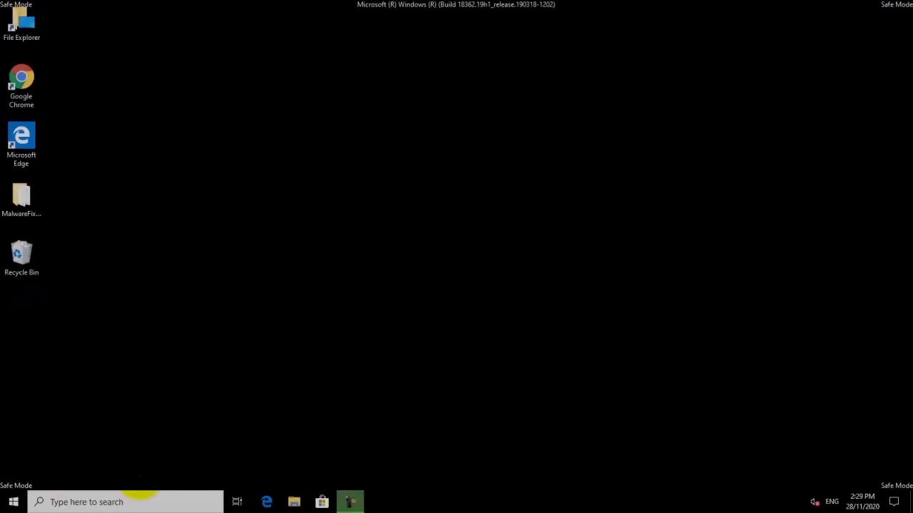
# Search Windows for "run" and use the Run dialog to open shell:startup
pyautogui.click(127, 501)
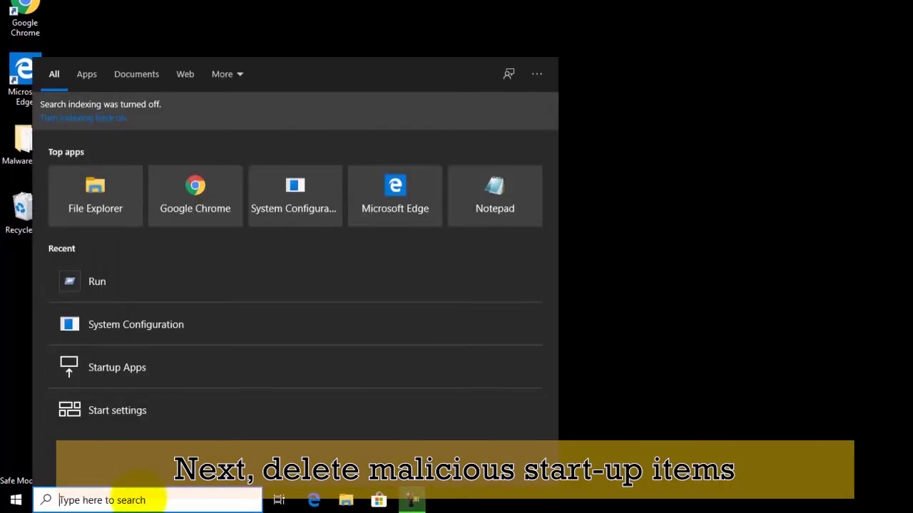
pyautogui.write('run')
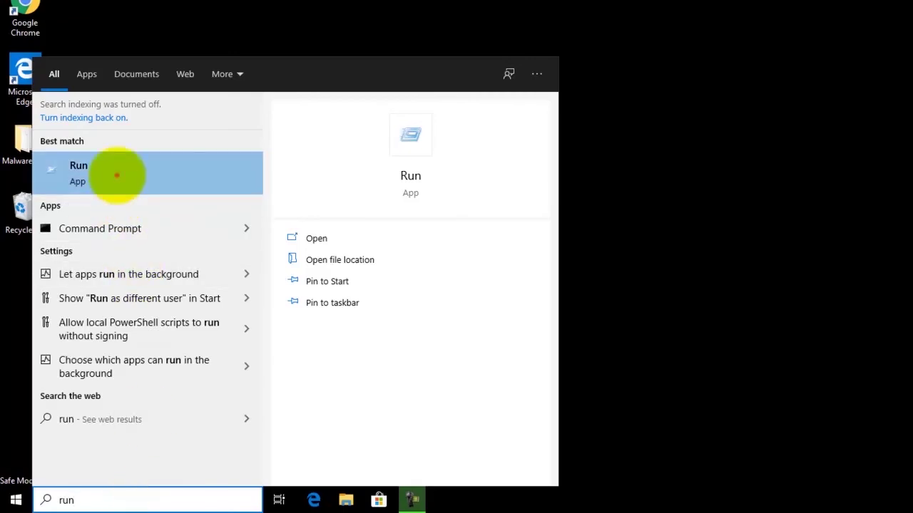
pyautogui.click(116, 175)
pyautogui.click(134, 398)
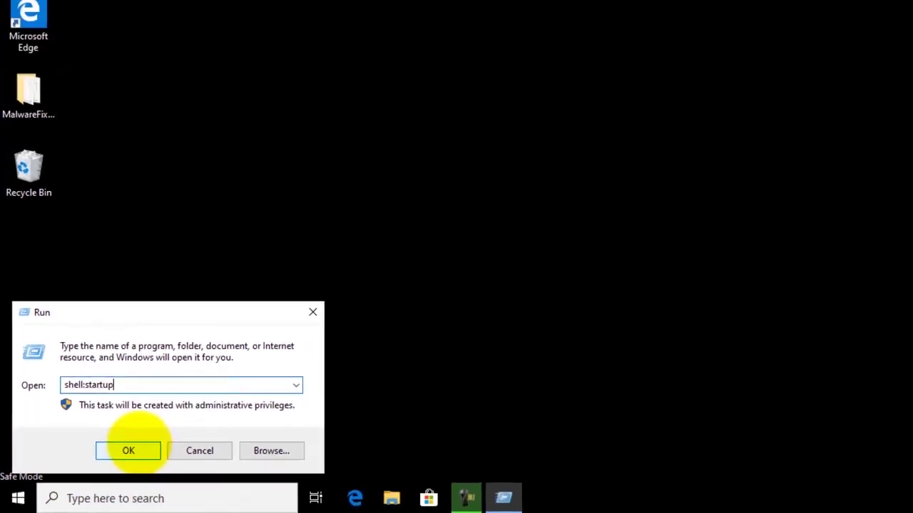
pyautogui.click(131, 451)
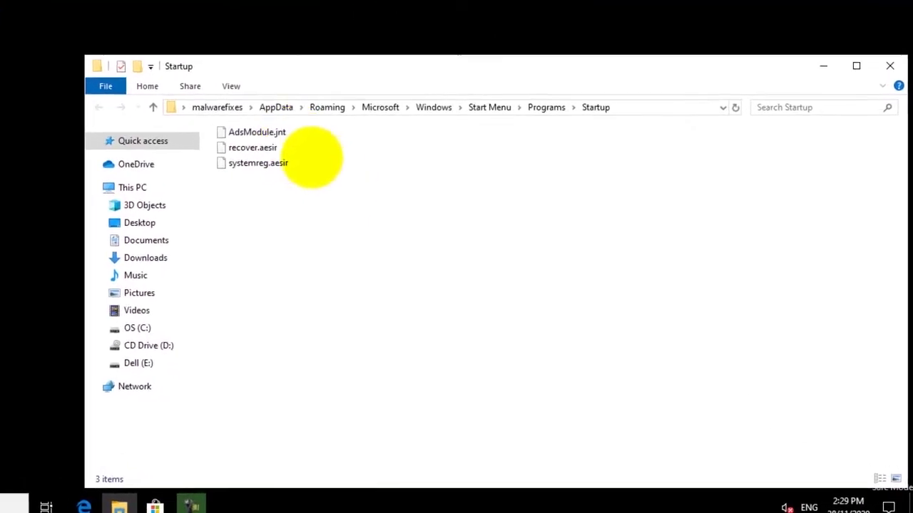
# Delete AdsModule.jnt, recover.aesir and systemreg.aesir from the Startup folder, and close the folder
pyautogui.click(265, 132)
pyautogui.keyDown('ctrl'); pyautogui.click(278, 147); pyautogui.keyUp('ctrl')
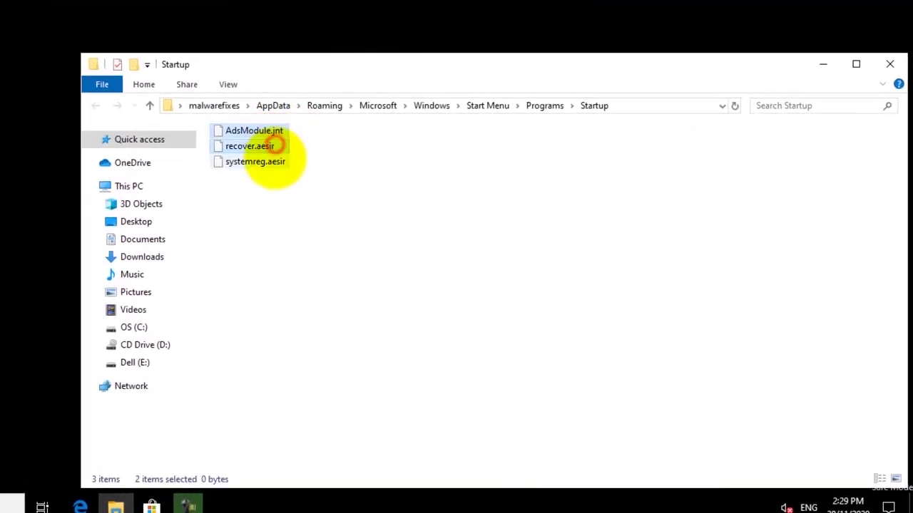
pyautogui.keyDown('ctrl'); pyautogui.click(275, 162); pyautogui.keyUp('ctrl')
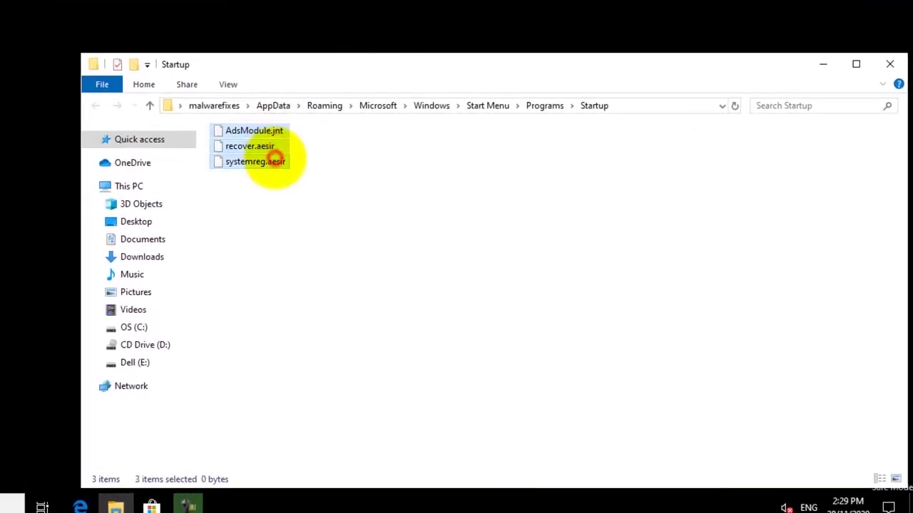
pyautogui.rightClick(269, 148)
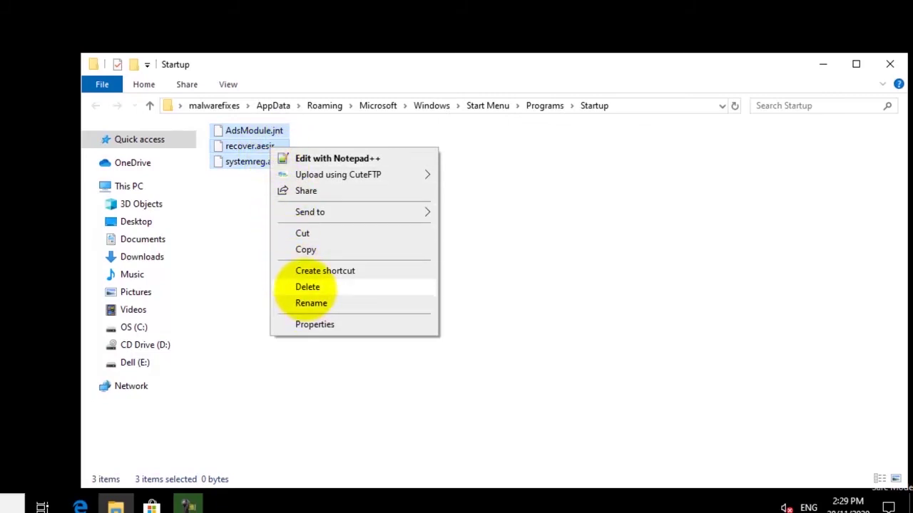
pyautogui.click(307, 287)
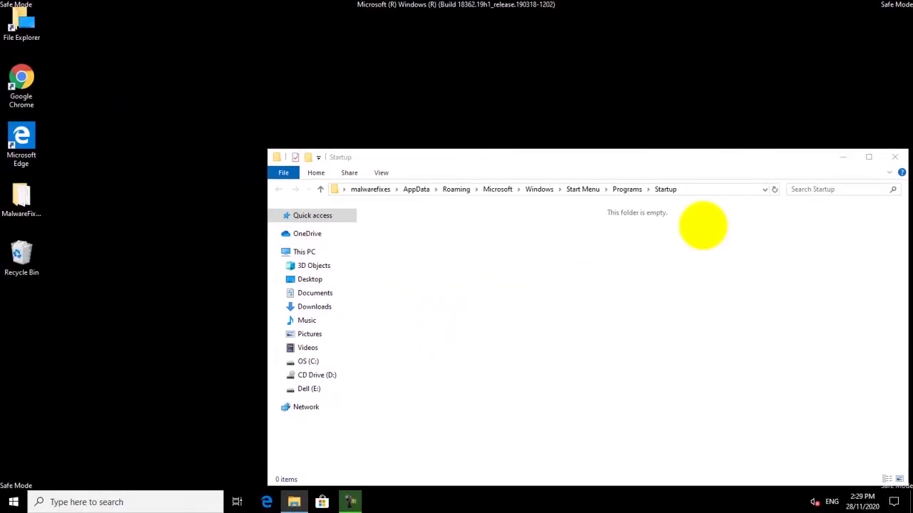
pyautogui.click(895, 157)
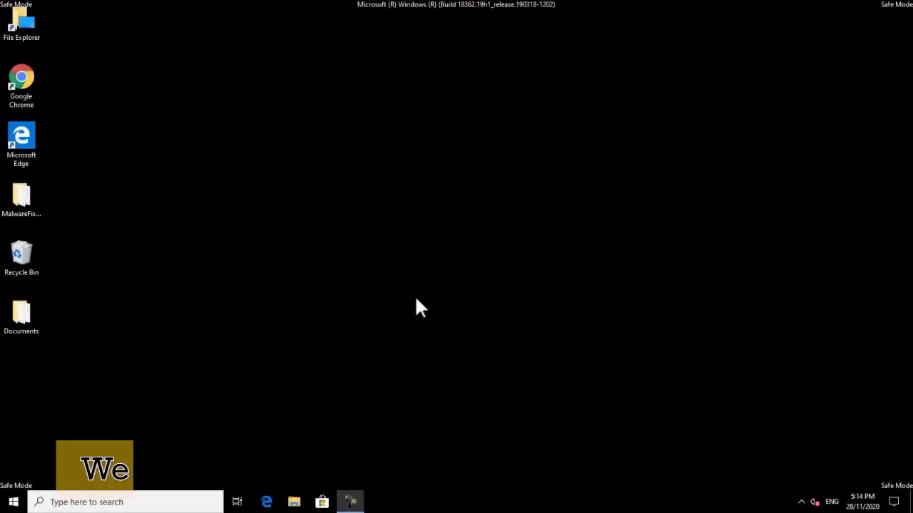
# Launch Malwarebytes and start a scan of the computer
pyautogui.click(20, 504)
pyautogui.click(90, 163)
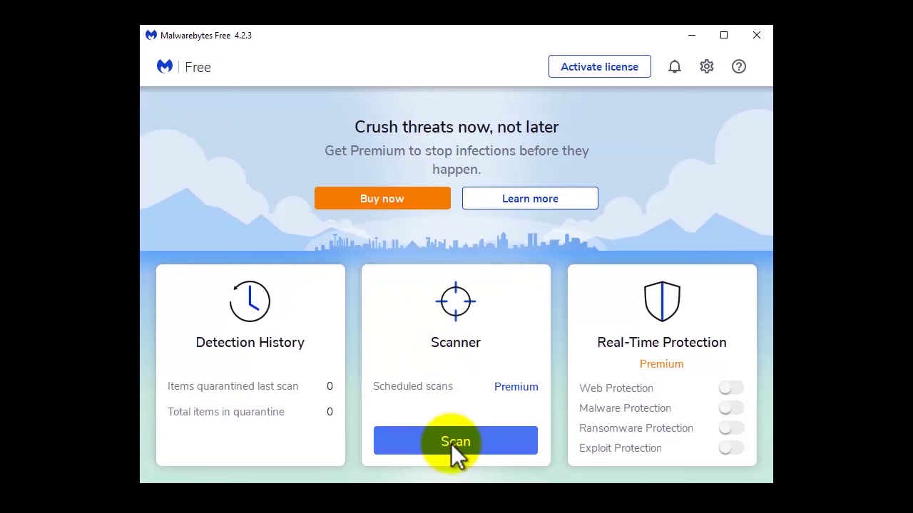
pyautogui.click(451, 443)
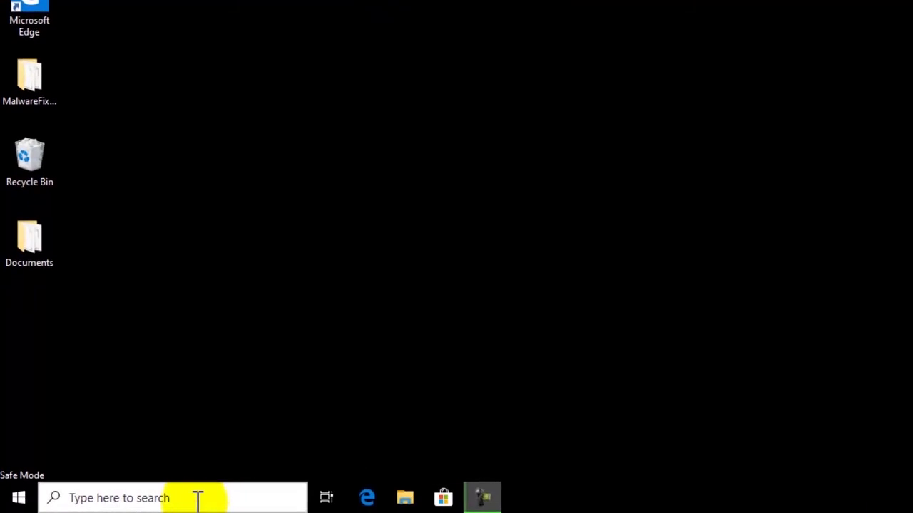
# Search Windows for "msconfig" and open System Configuration
pyautogui.click(197, 497)
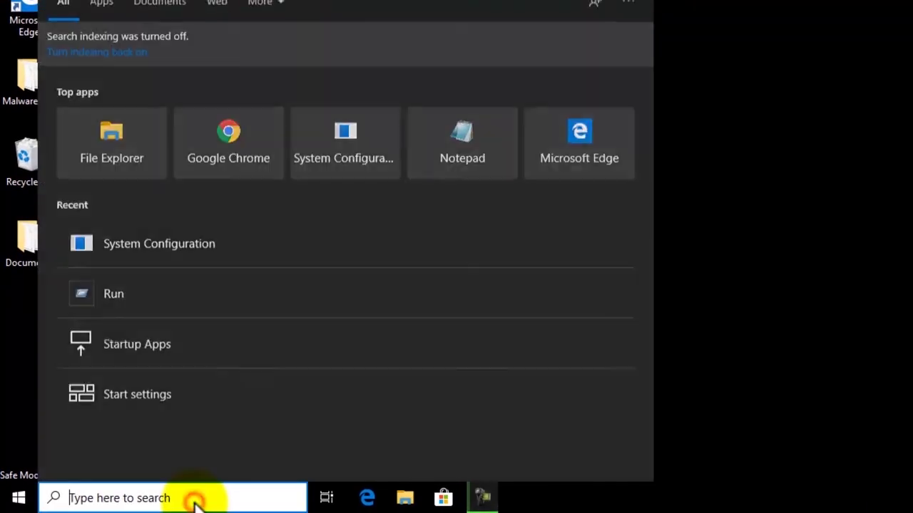
pyautogui.write('msconfig')
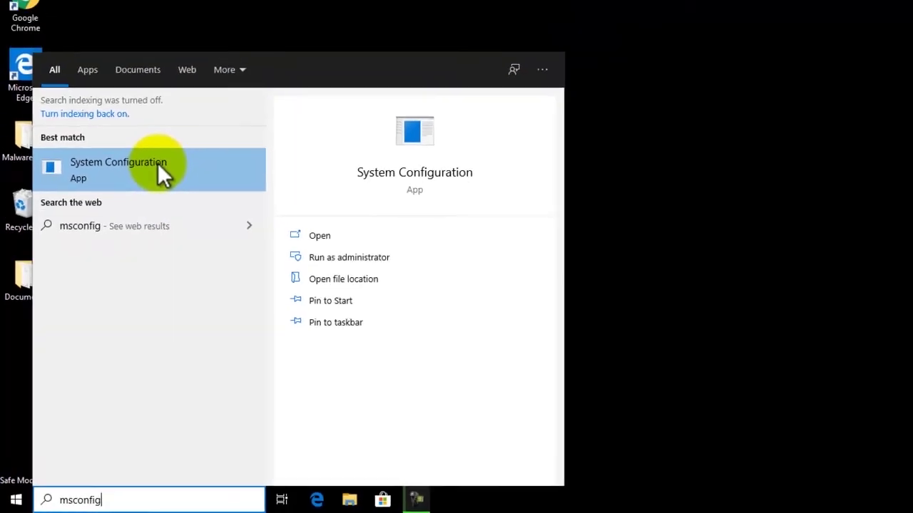
pyautogui.click(175, 116)
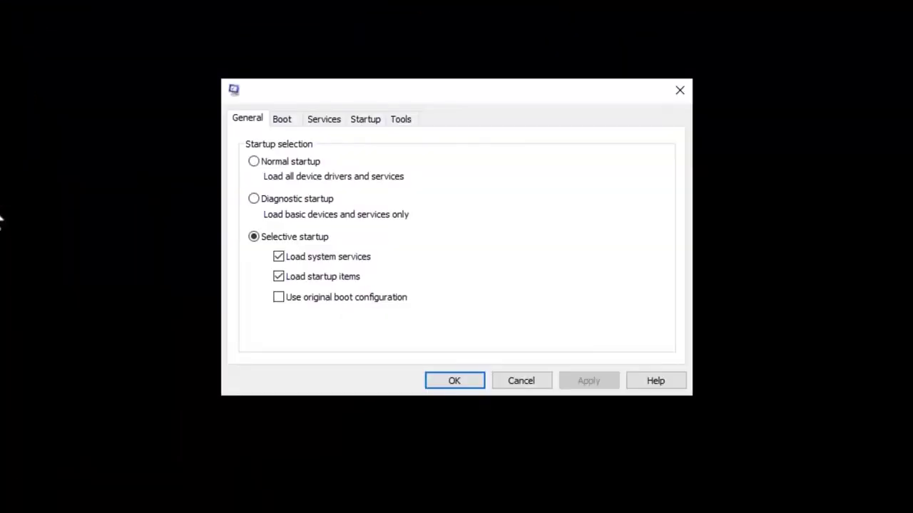
# Disable Safe boot in the boot options, apply and accept the configuration, and restart the computer
pyautogui.click(282, 122)
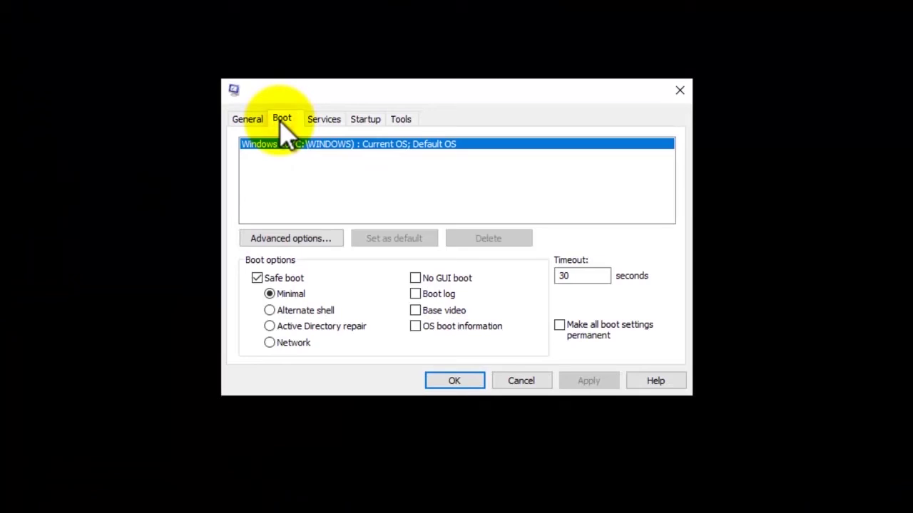
pyautogui.click(256, 278)
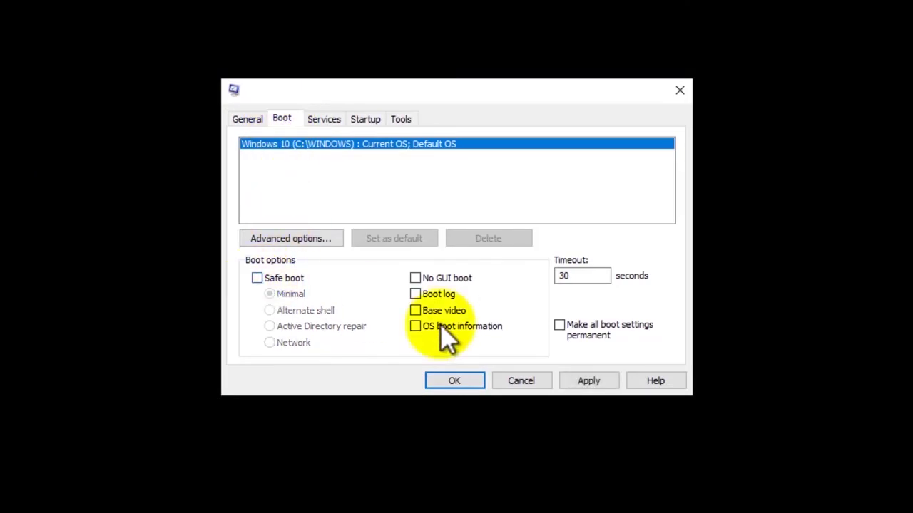
pyautogui.click(589, 382)
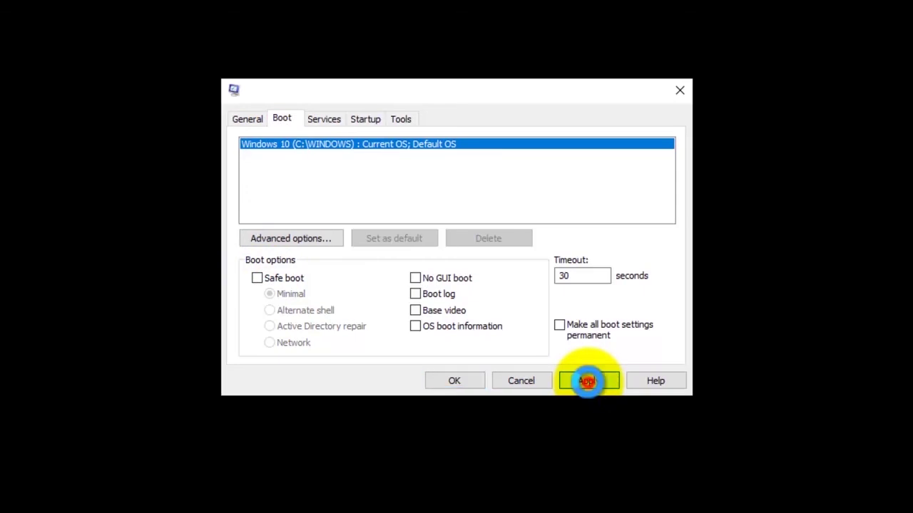
pyautogui.click(454, 381)
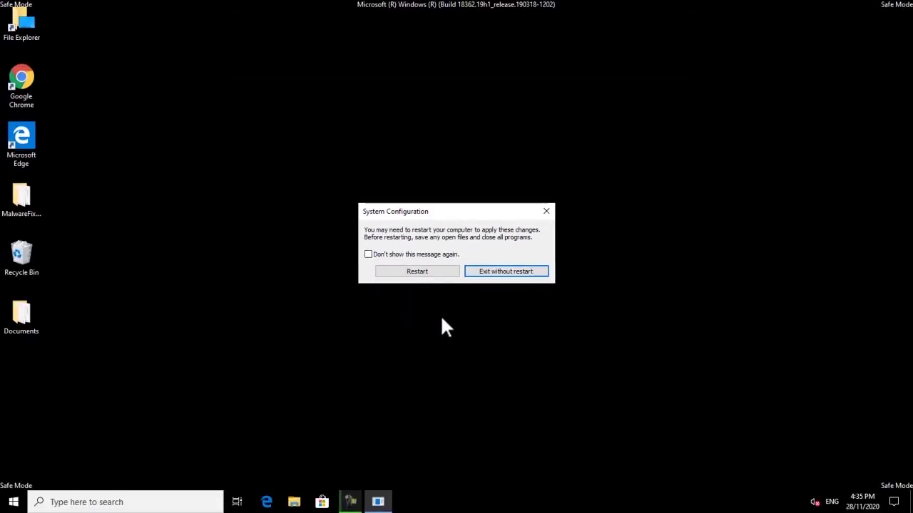
pyautogui.click(418, 272)
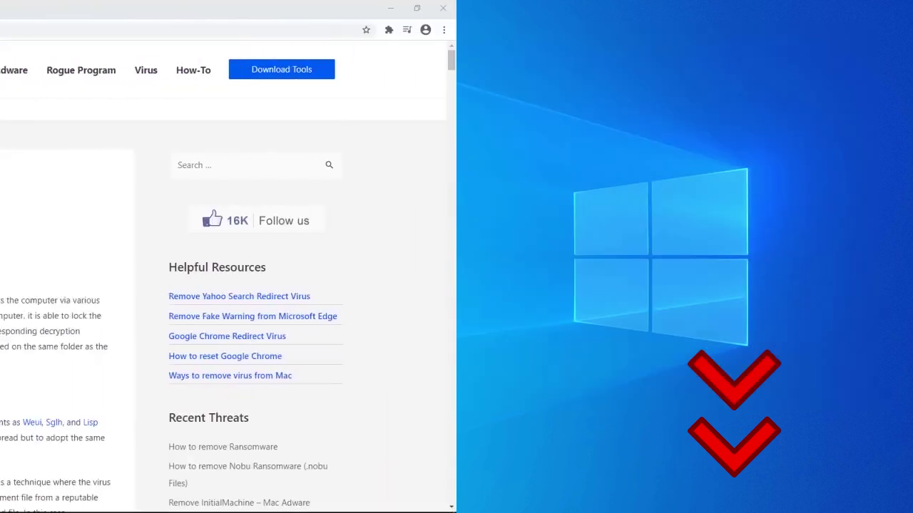
# Review the malwarefixes.com ransomware guide in Chrome, covering the removal stages, Emsisoft decryption tools, Previous Versions and ShadowExplorer recovery options
pyautogui.scroll(-15, 40, 330)
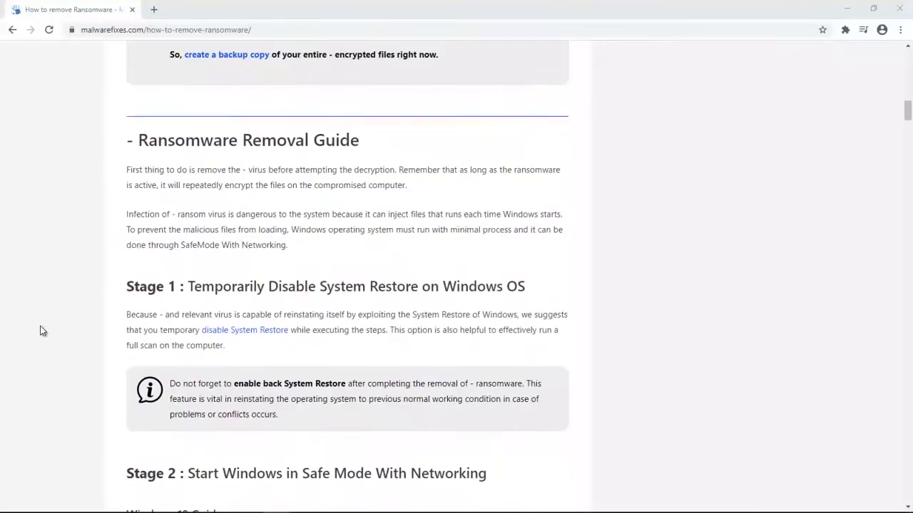
pyautogui.scroll(-20, 40, 330)
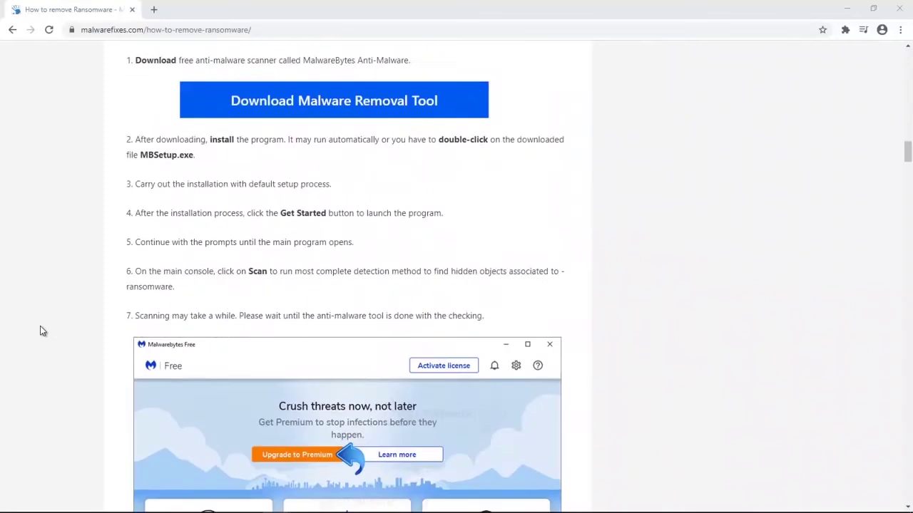
pyautogui.scroll(-10, 40, 330)
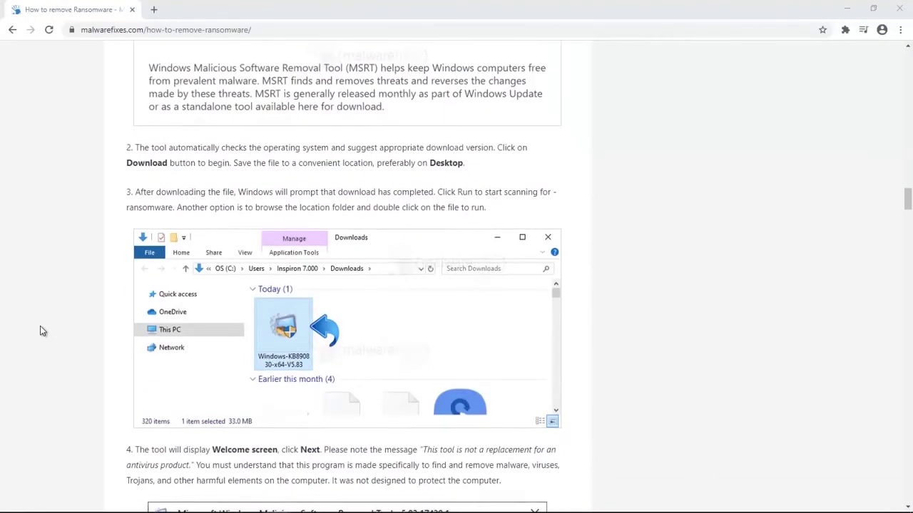
pyautogui.scroll(-12, 40, 330)
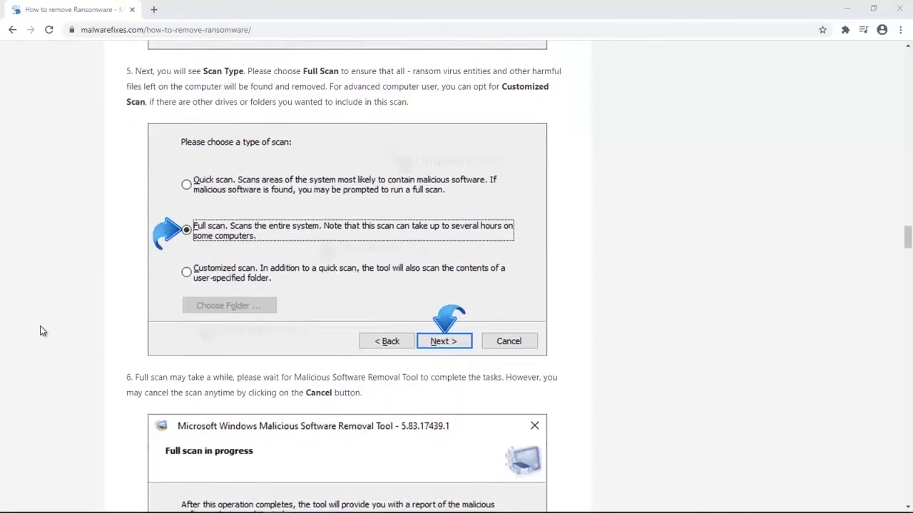
pyautogui.scroll(-1, 40, 330)
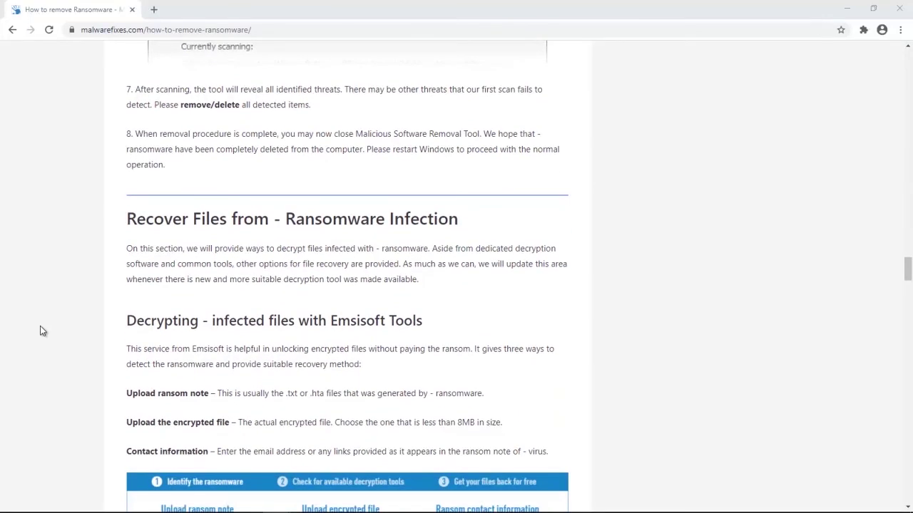
pyautogui.scroll(-2, 40, 330)
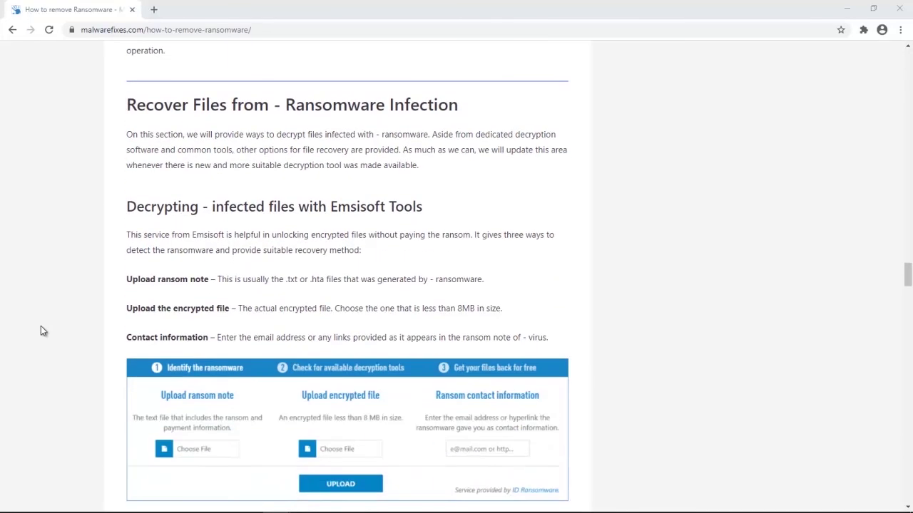
pyautogui.scroll(-9, 41, 330)
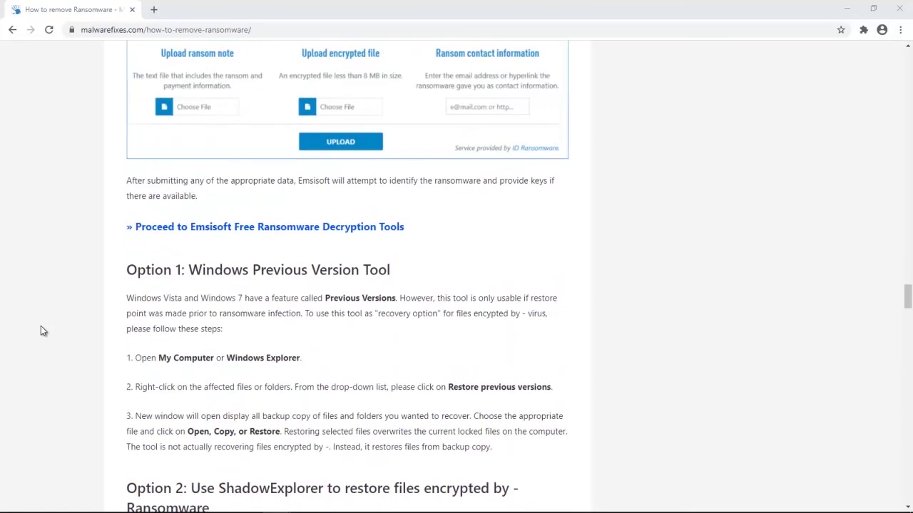
pyautogui.scroll(-1, 40, 326)
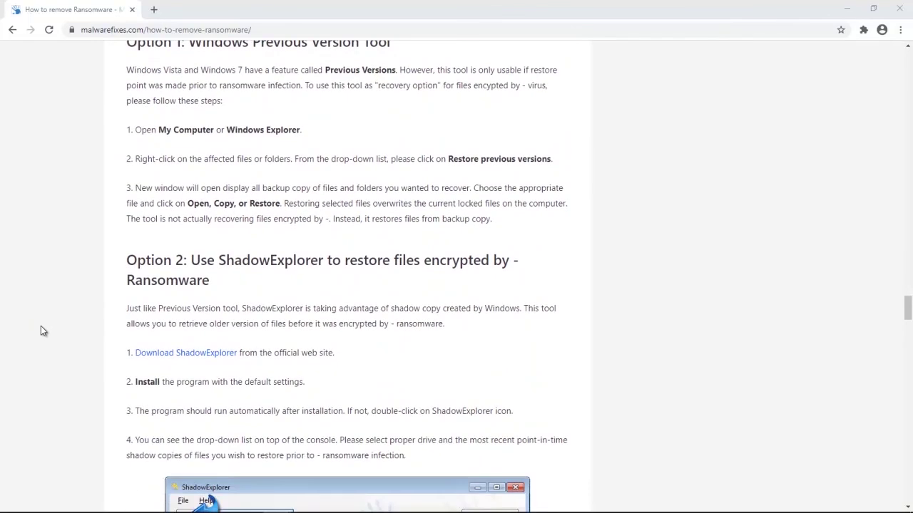
pyautogui.scroll(1, 41, 326)
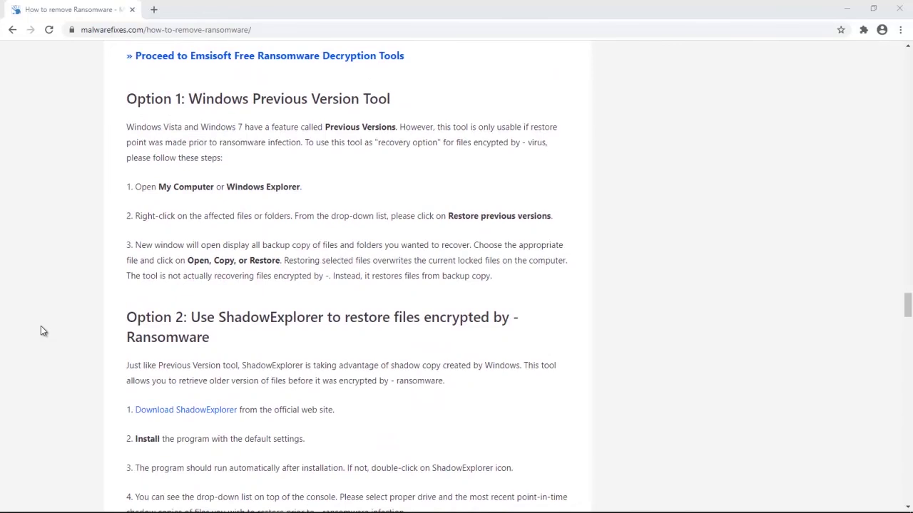
pyautogui.scroll(-3, 43, 330)
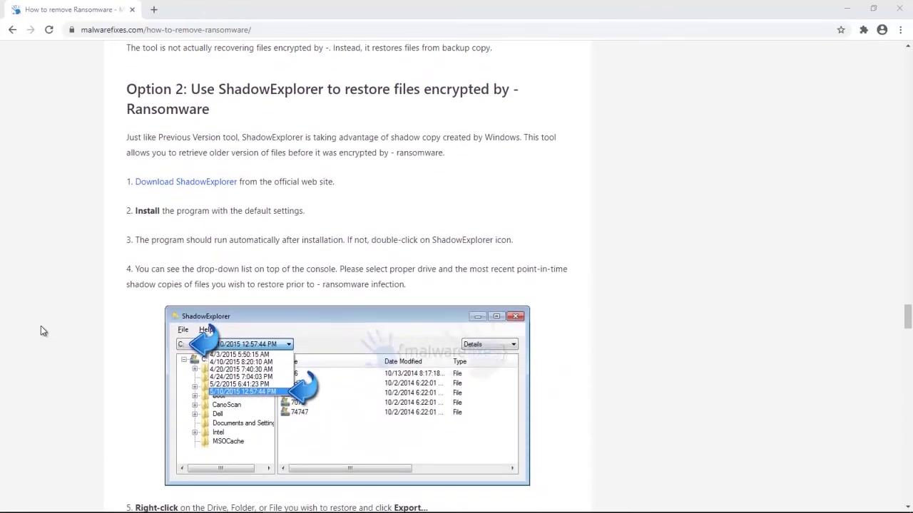